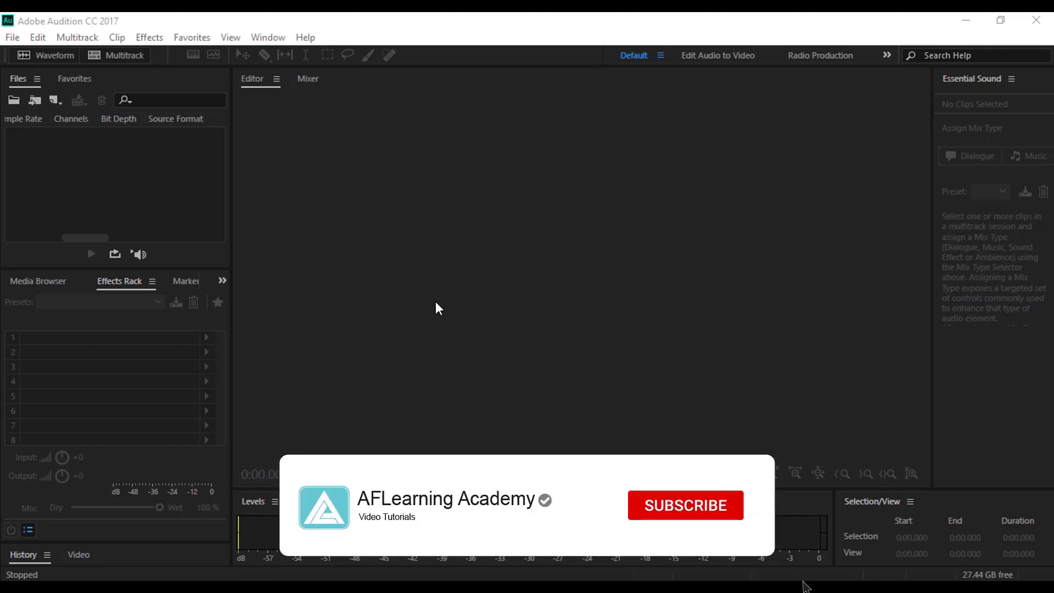
- Open the audio file "Autotune, With and Without Comparison - YouTube-Segment 1.wav" for editing
double_click(134, 187)
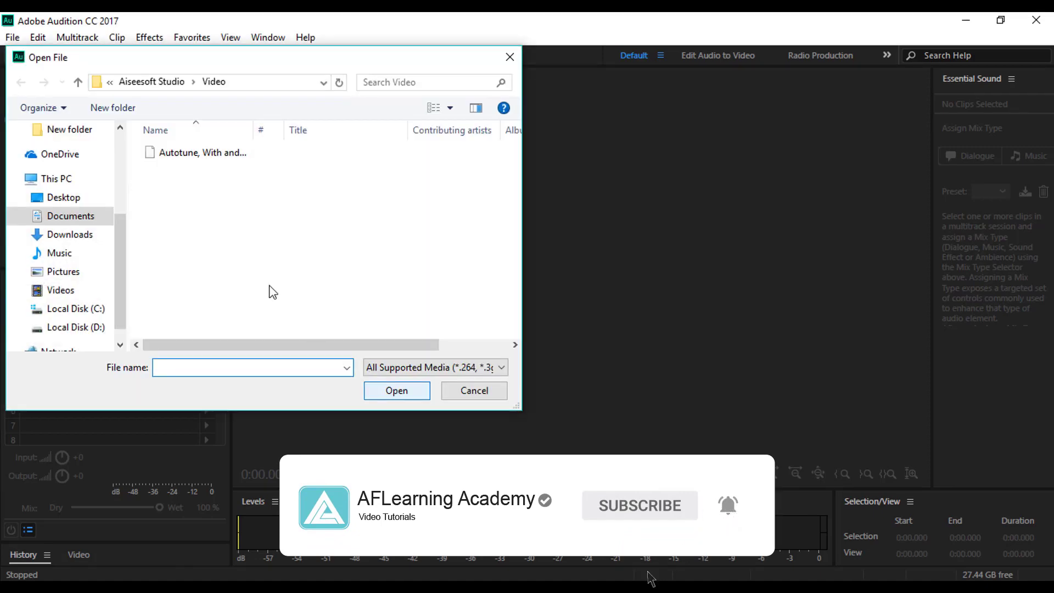
click(193, 154)
click(386, 390)
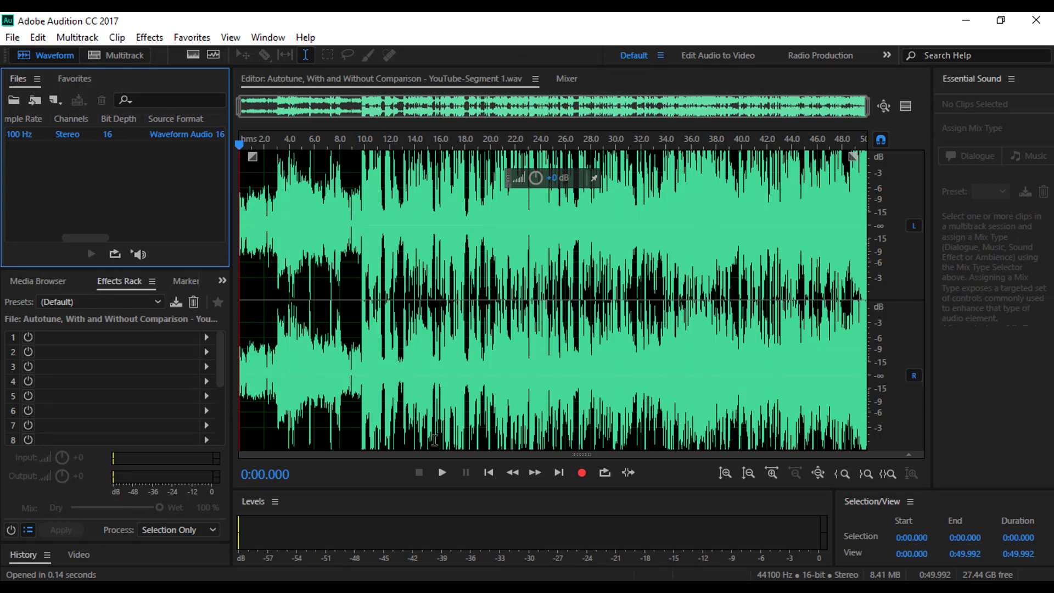
- Play the recording from the start and pause it at about 0:13.7
click(442, 472)
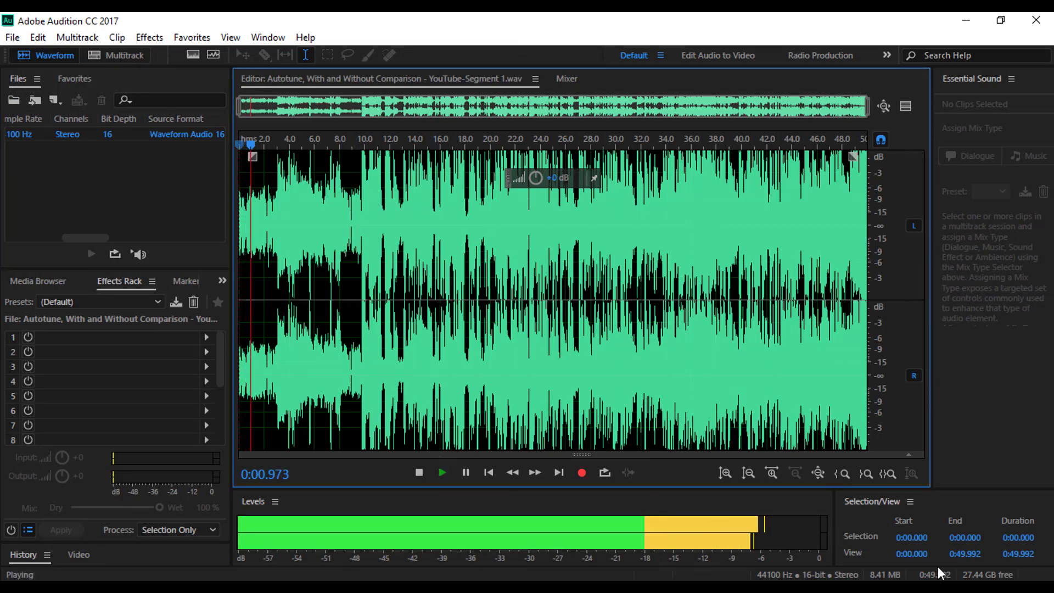
scroll(900, 560, down, 10)
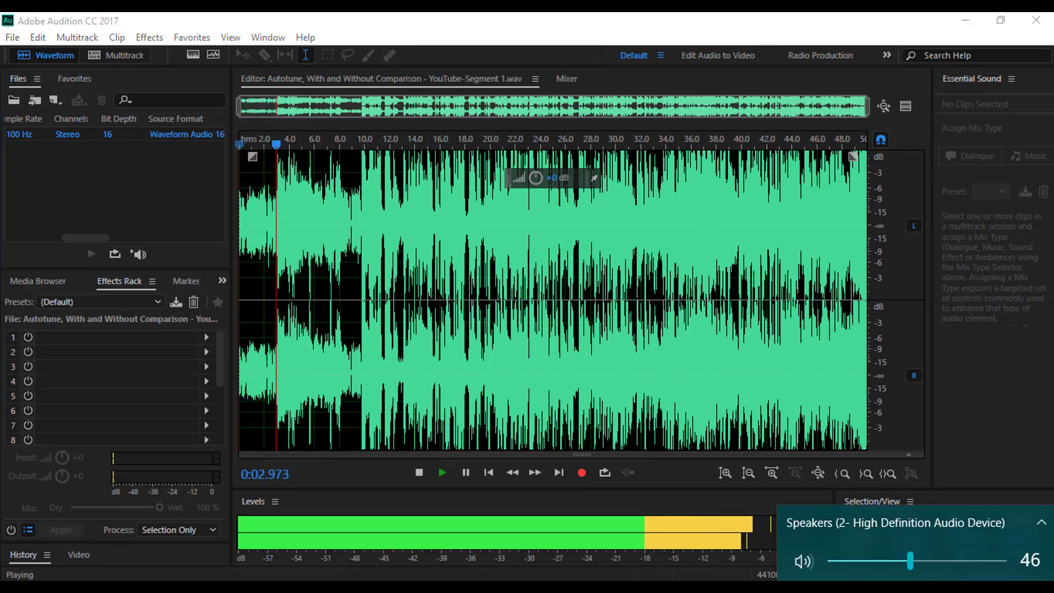
scroll(900, 560, up, 4)
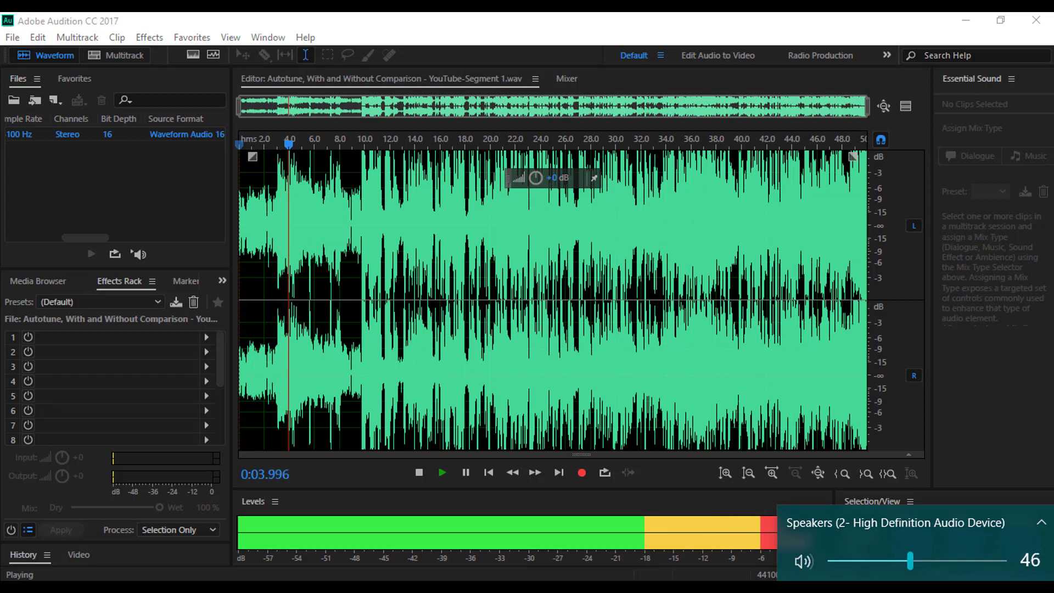
click(394, 18)
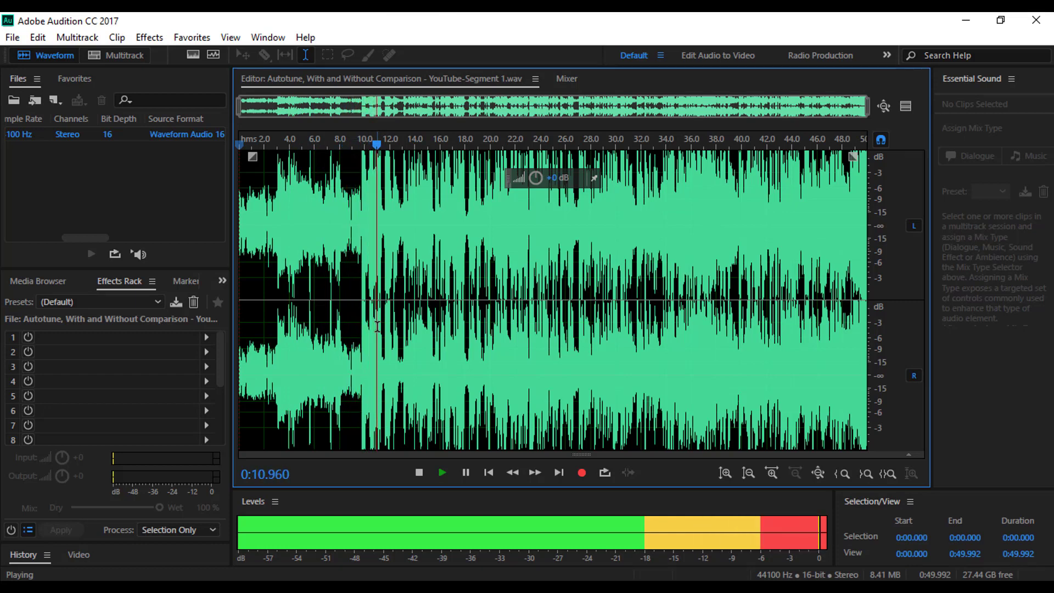
click(465, 473)
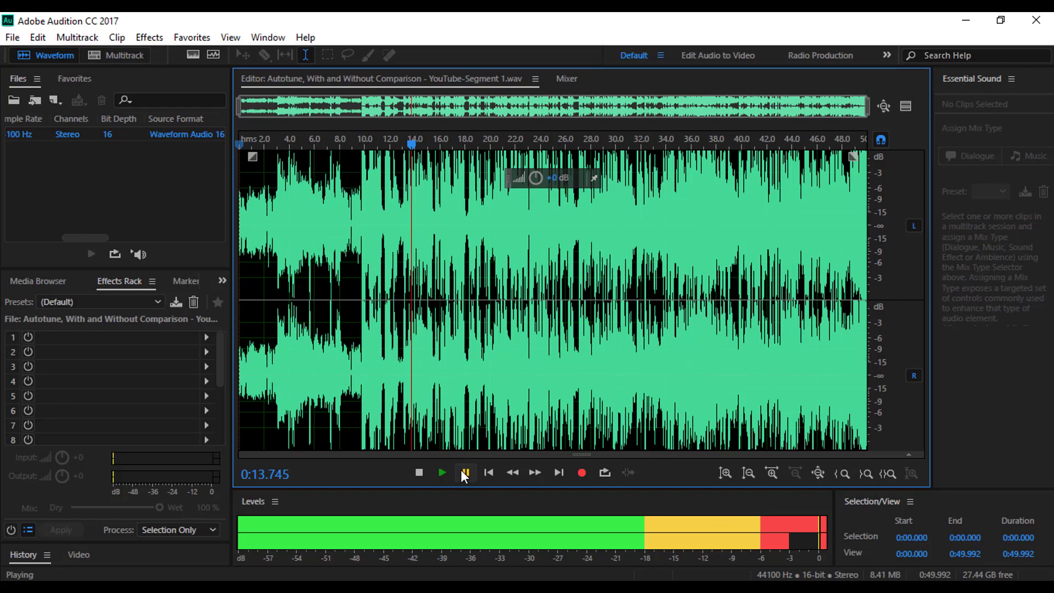
- Try selecting the whole waveform, clear the selection and place the cursor at 0:12.000
click(372, 249)
double_click(371, 248)
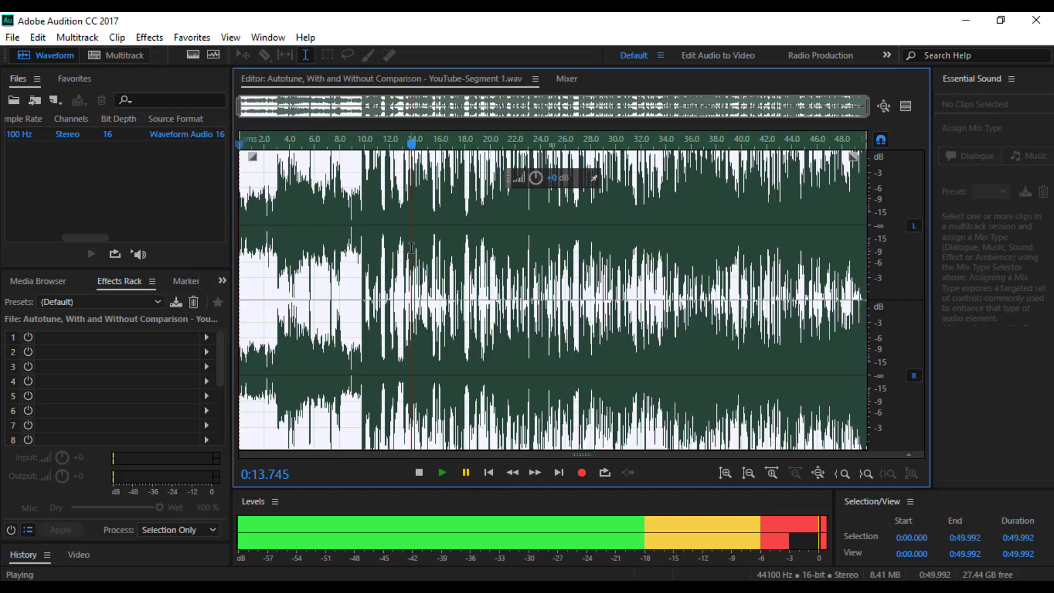
click(380, 236)
double_click(379, 232)
click(389, 161)
drag(411, 169, 518, 173)
click(488, 255)
click(392, 228)
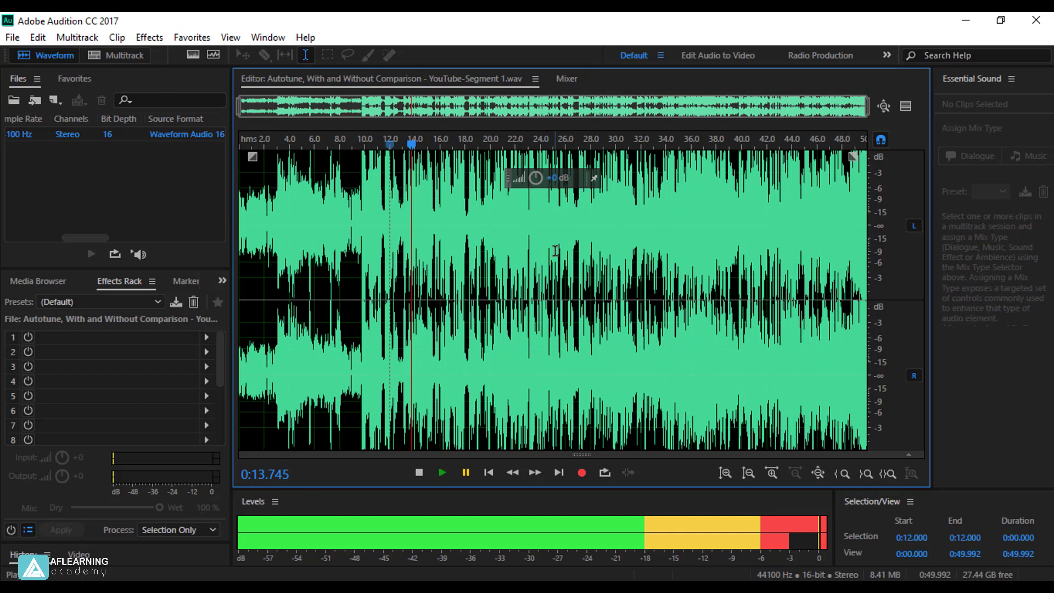
- Add the Automatic Pitch Correction effect from the Time and Pitch category to slot 1 of the effects rack
click(156, 38)
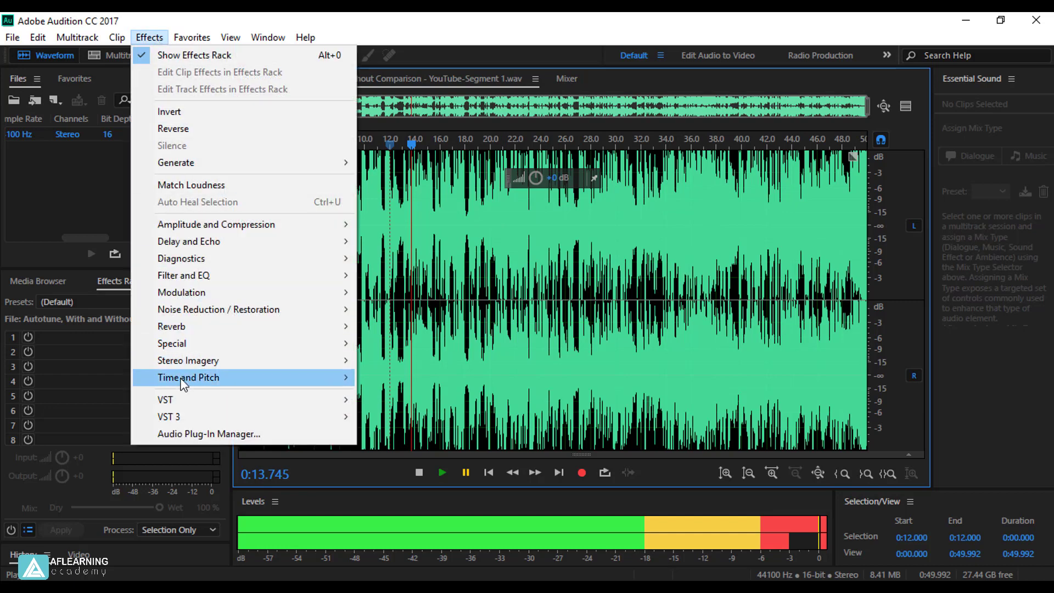
mouse_move(177, 384)
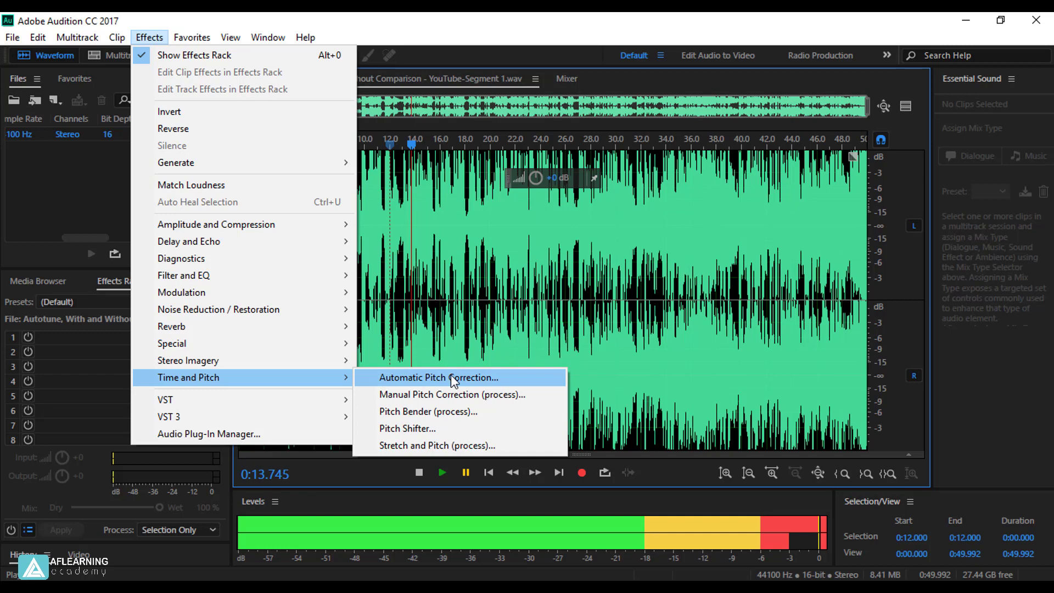
click(77, 329)
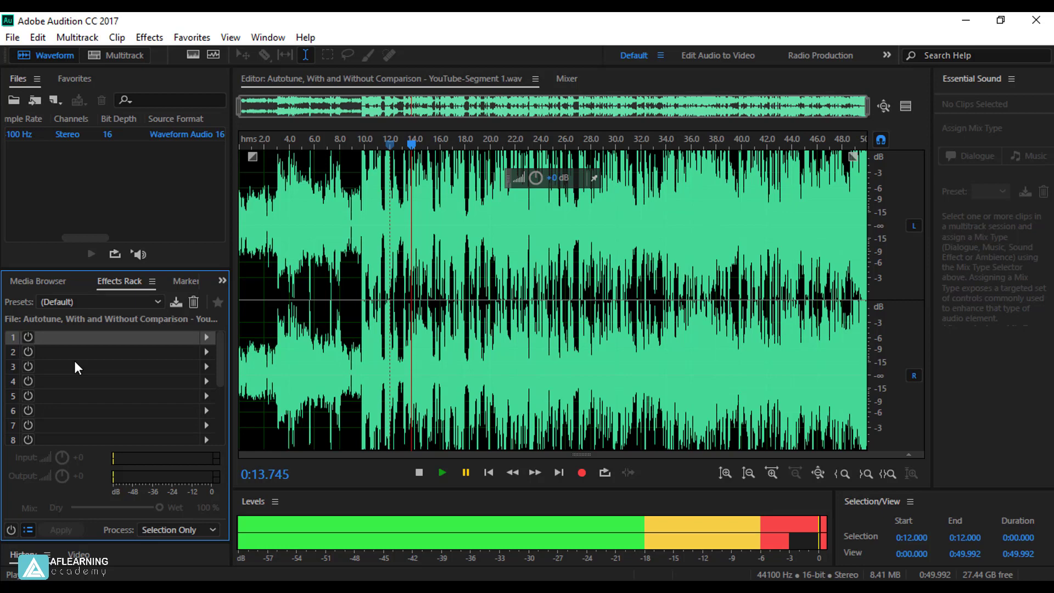
click(206, 336)
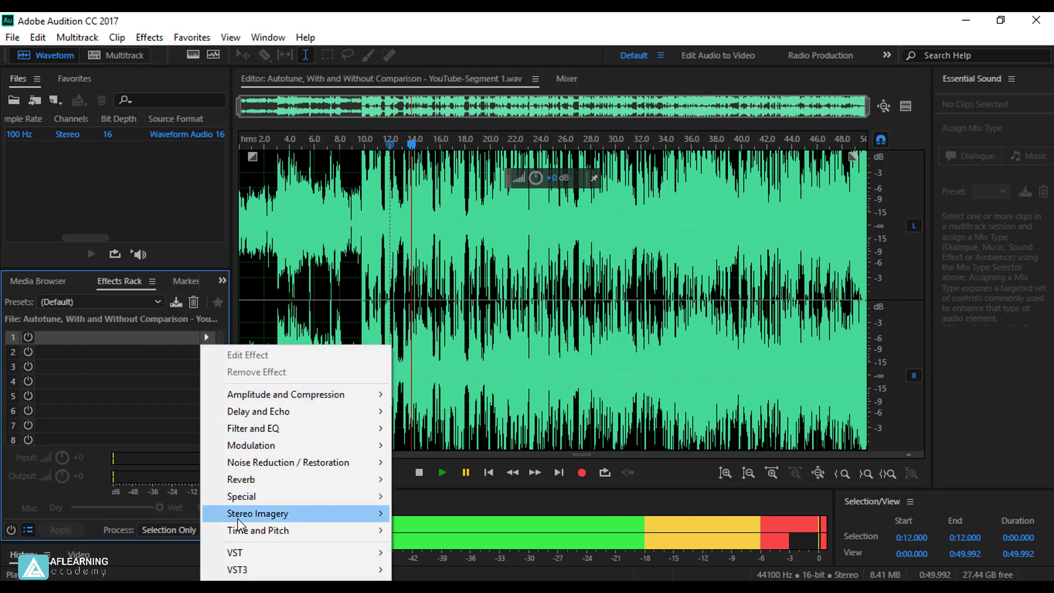
mouse_move(244, 536)
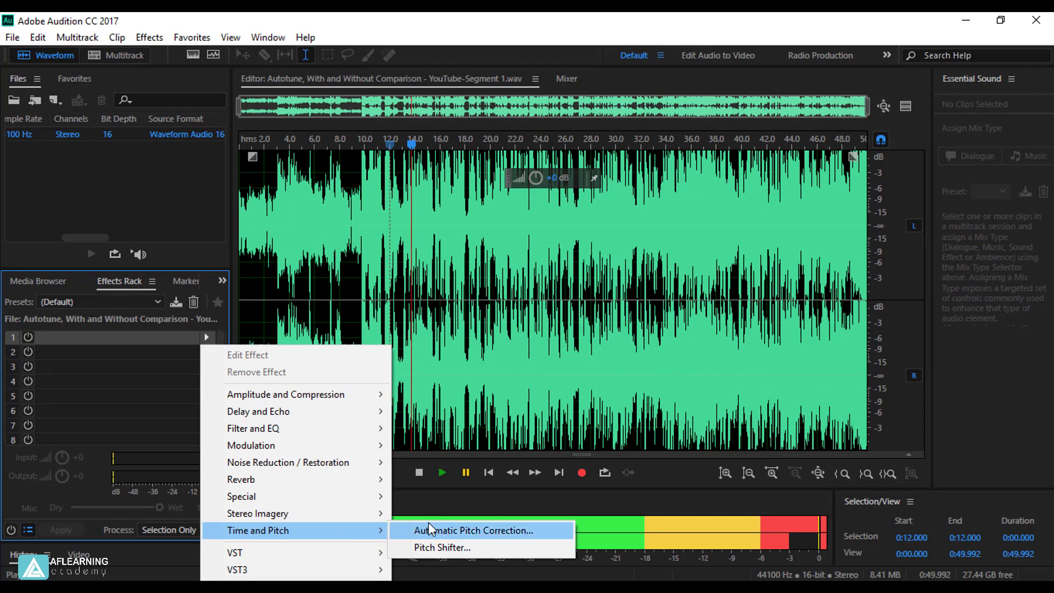
click(429, 524)
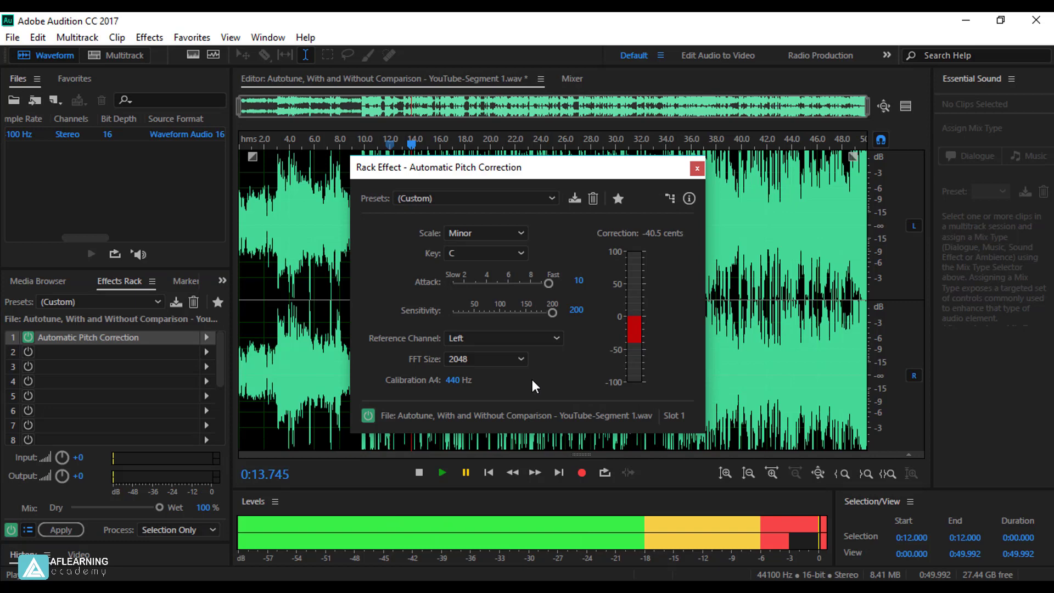
- Review the preset, key and reference channel options of the pitch correction, keeping Left as the reference channel
click(422, 196)
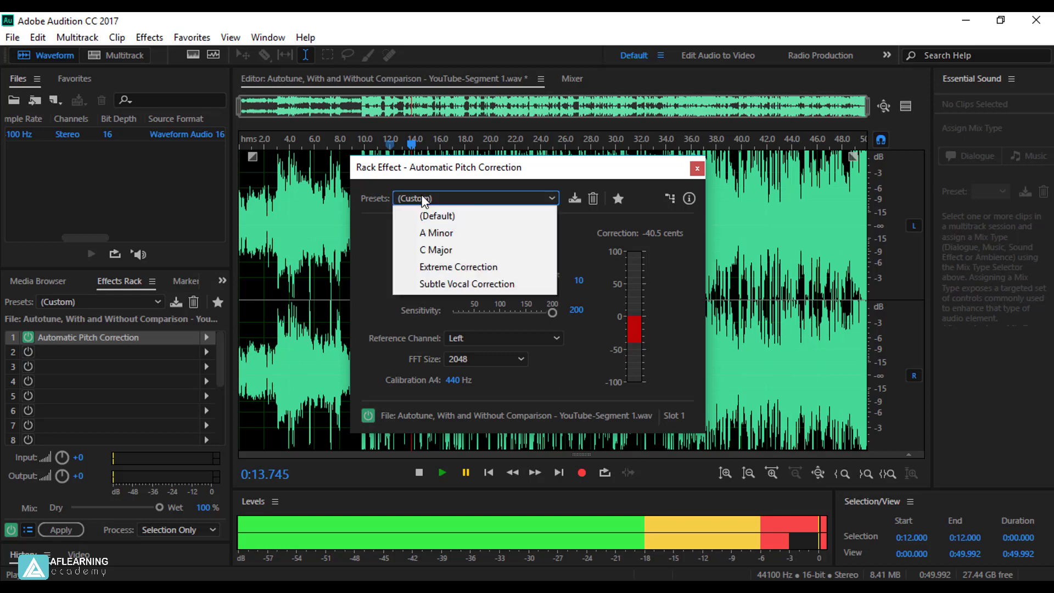
click(423, 198)
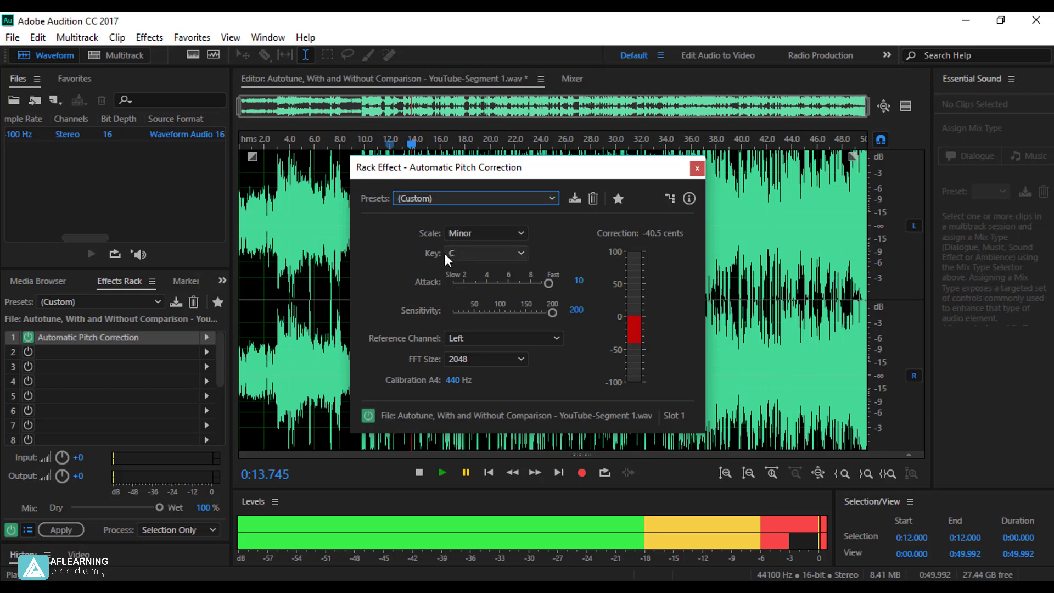
click(475, 253)
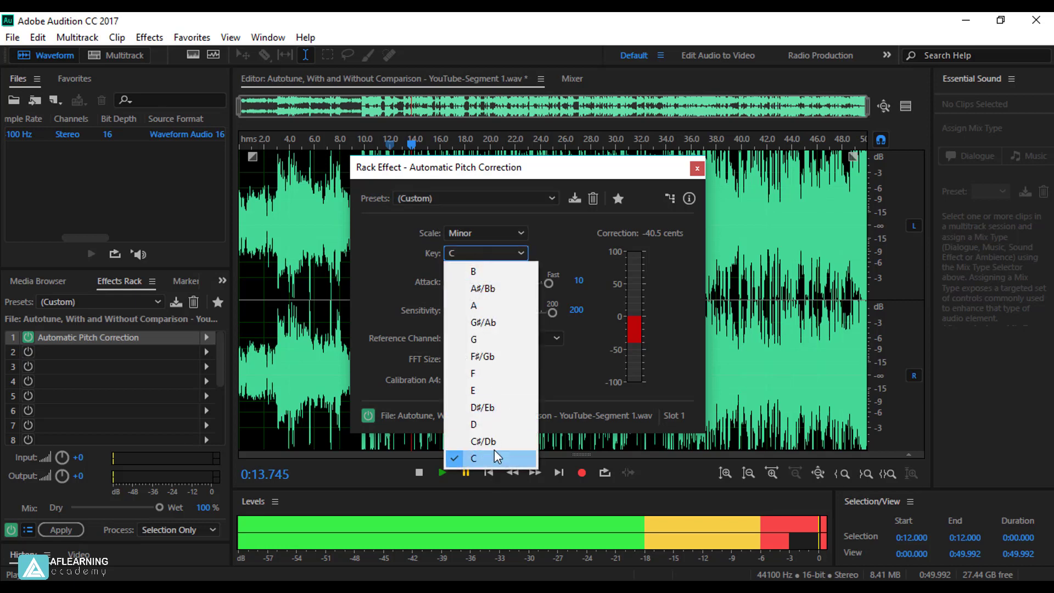
click(481, 253)
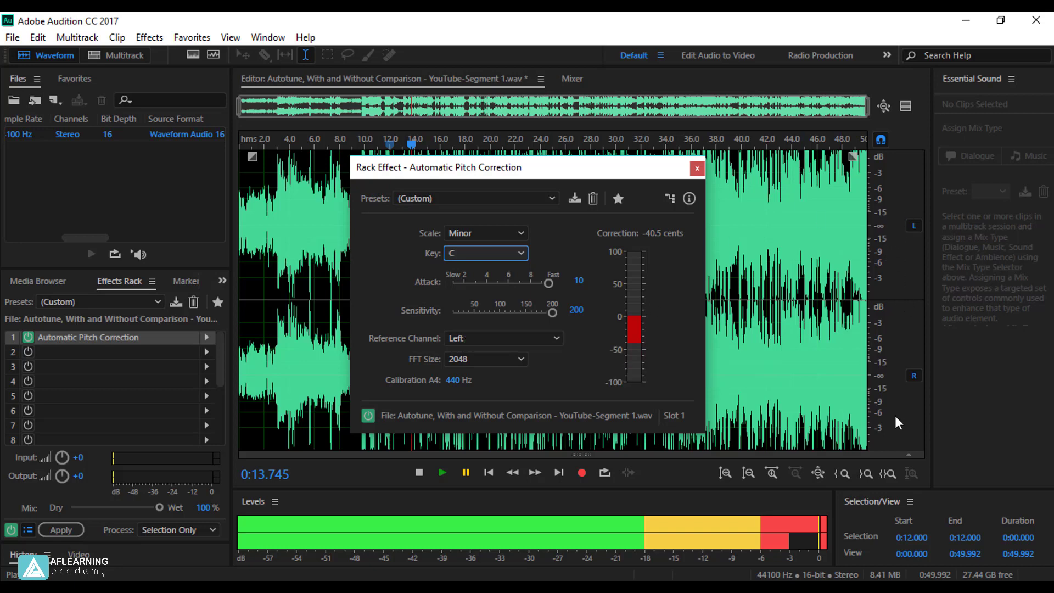
click(456, 335)
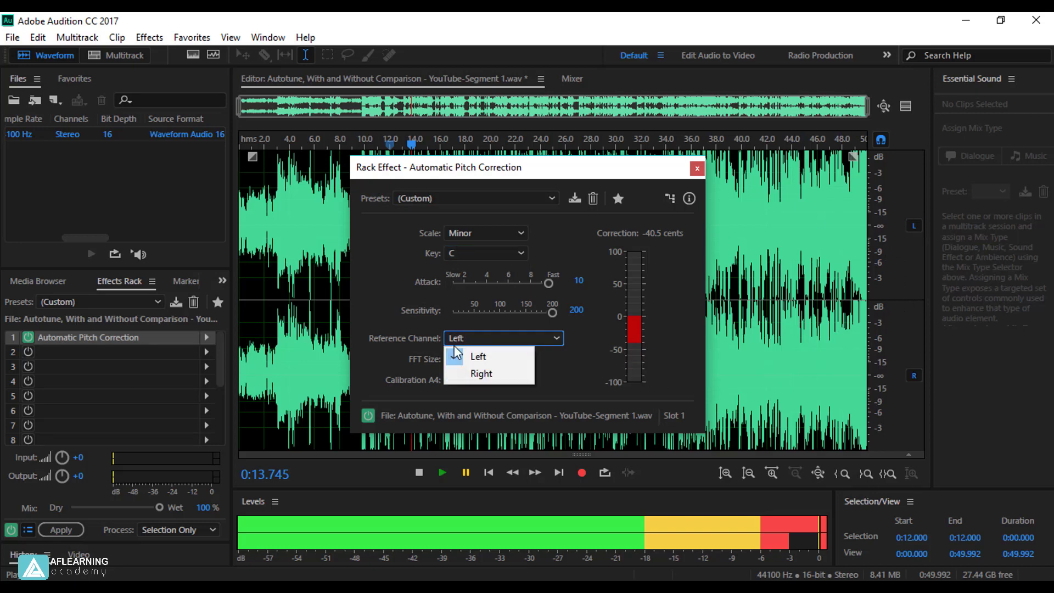
click(483, 355)
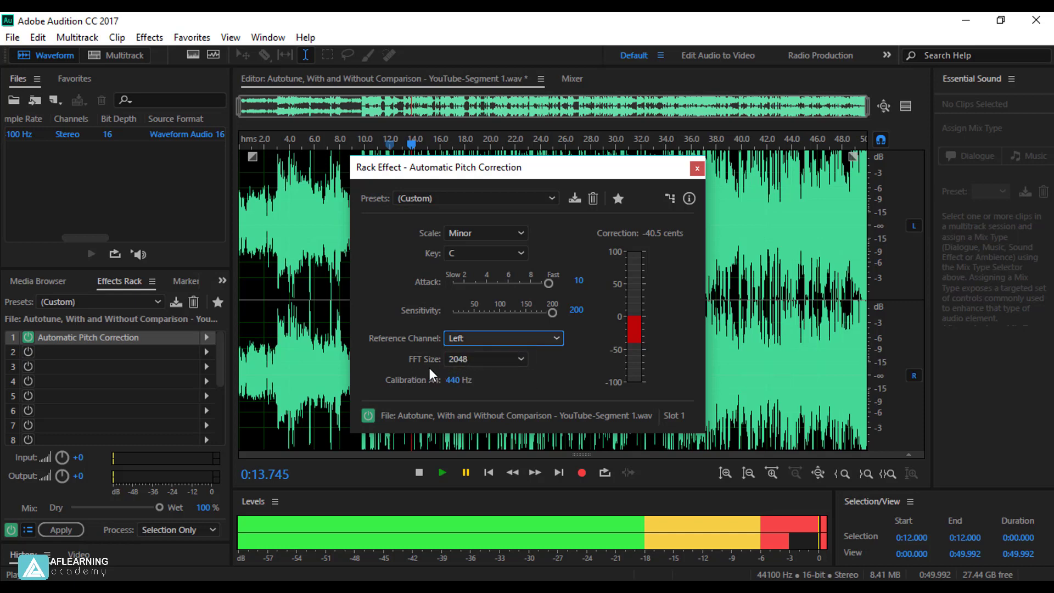
- Try FFT sizes of 1024 and 4096 for the pitch correction, returning to 1024
click(459, 359)
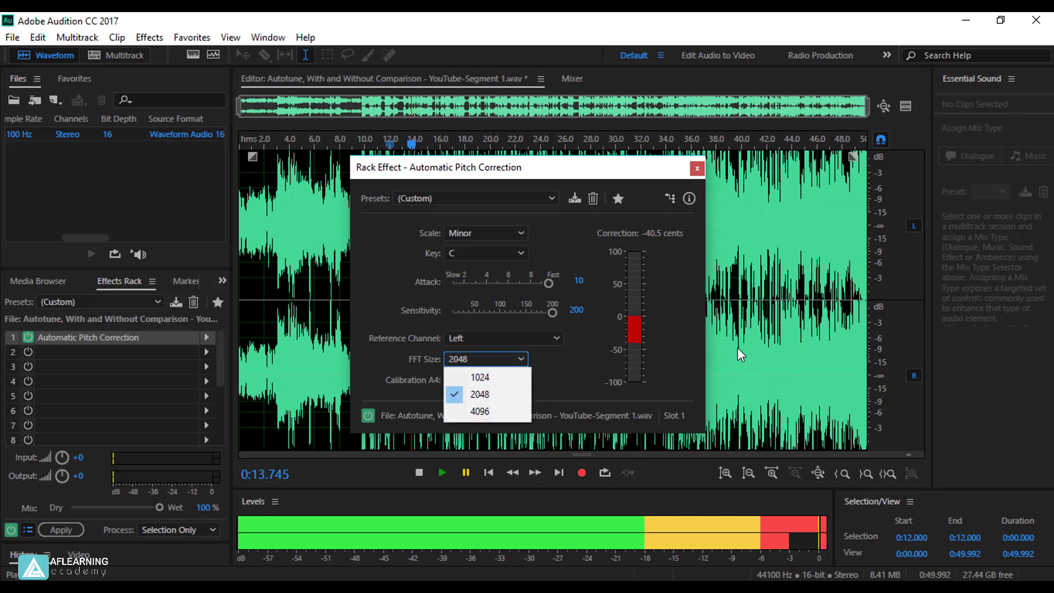
click(470, 379)
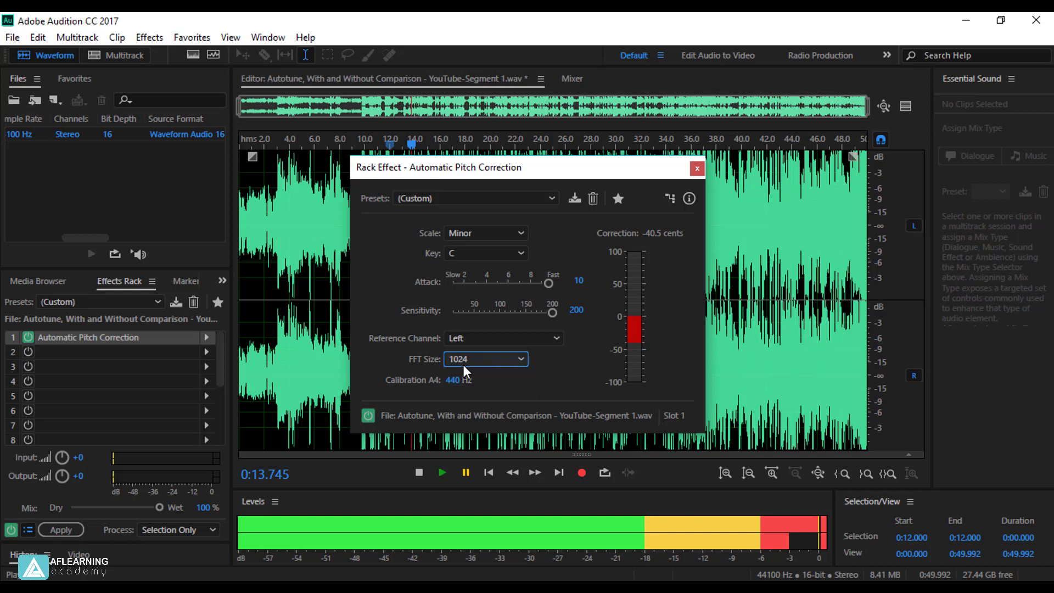
click(464, 363)
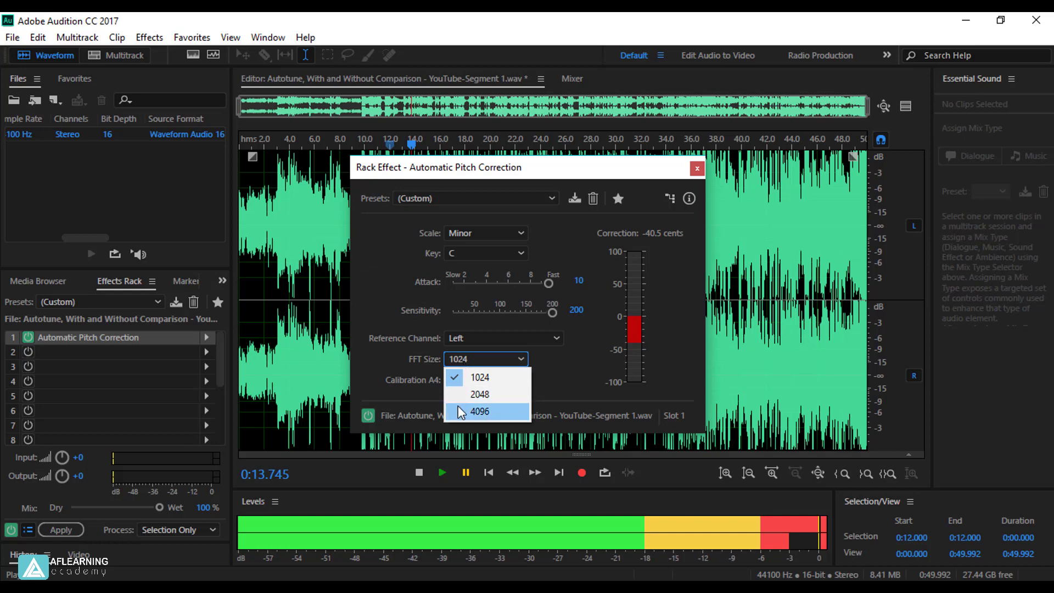
click(460, 412)
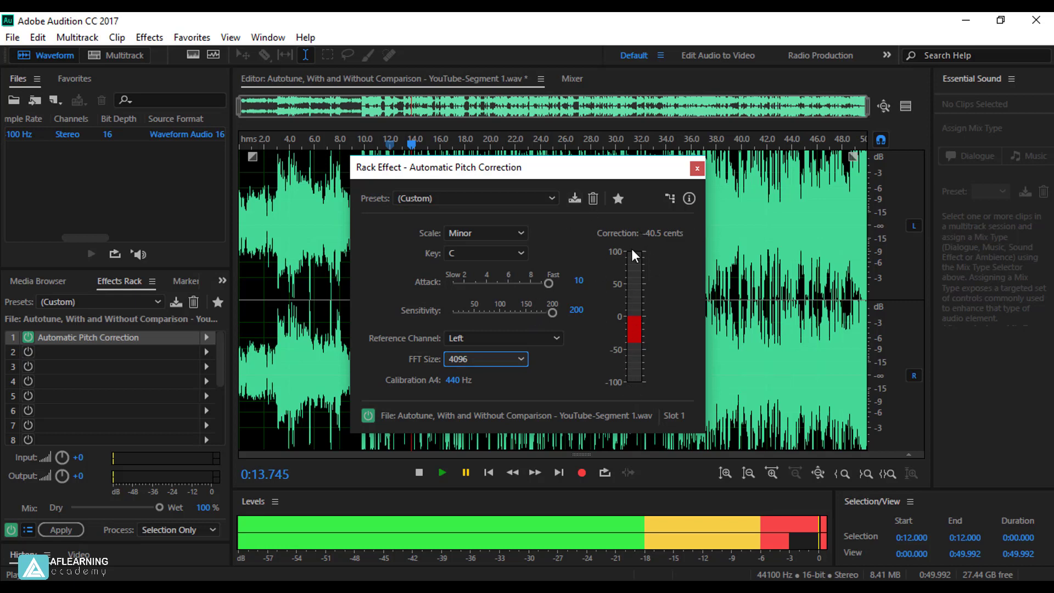
click(476, 355)
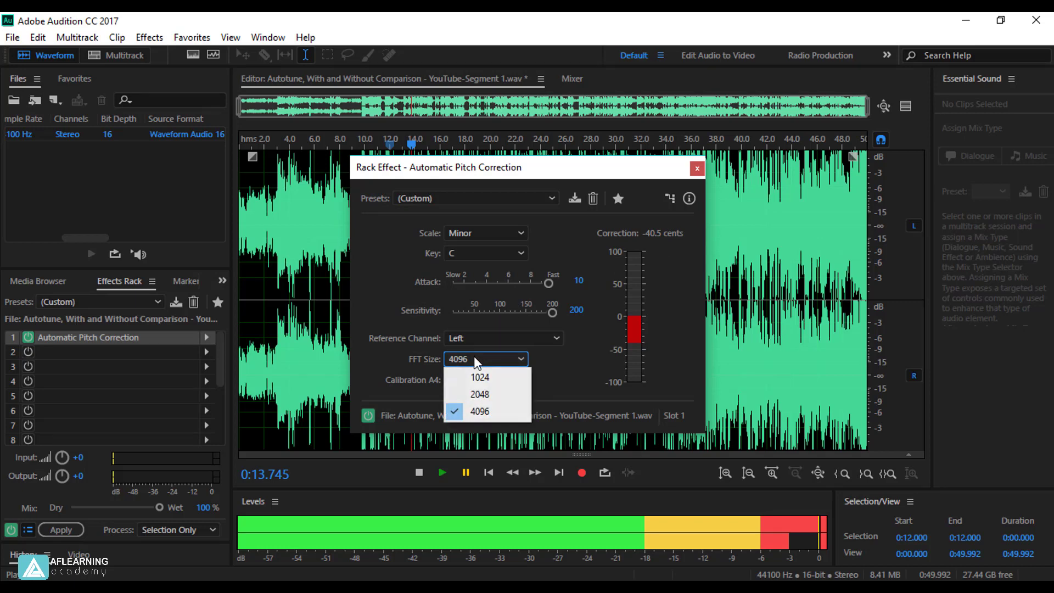
click(475, 377)
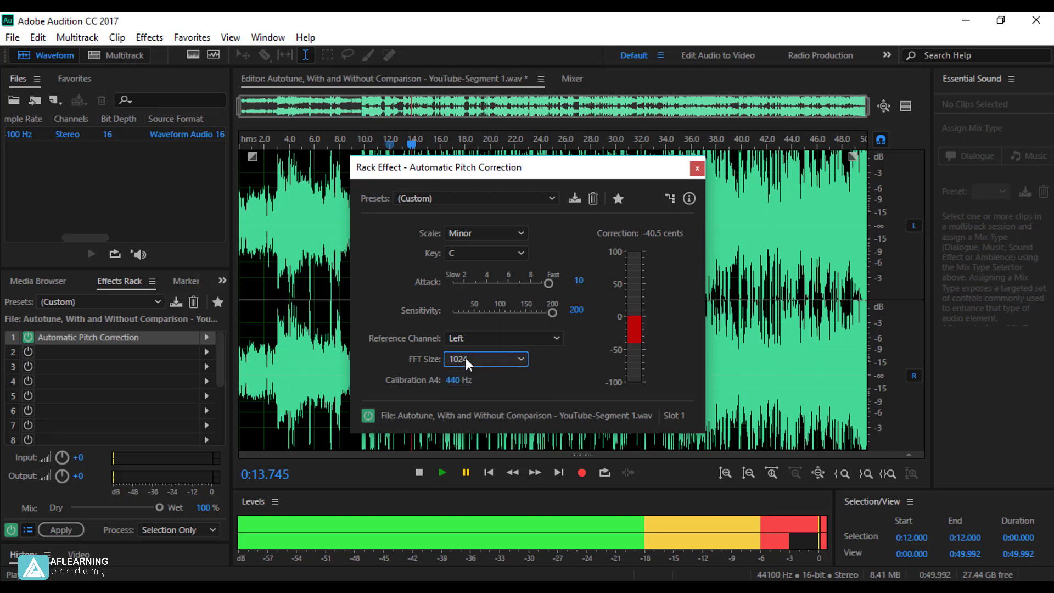
click(460, 338)
click(460, 338)
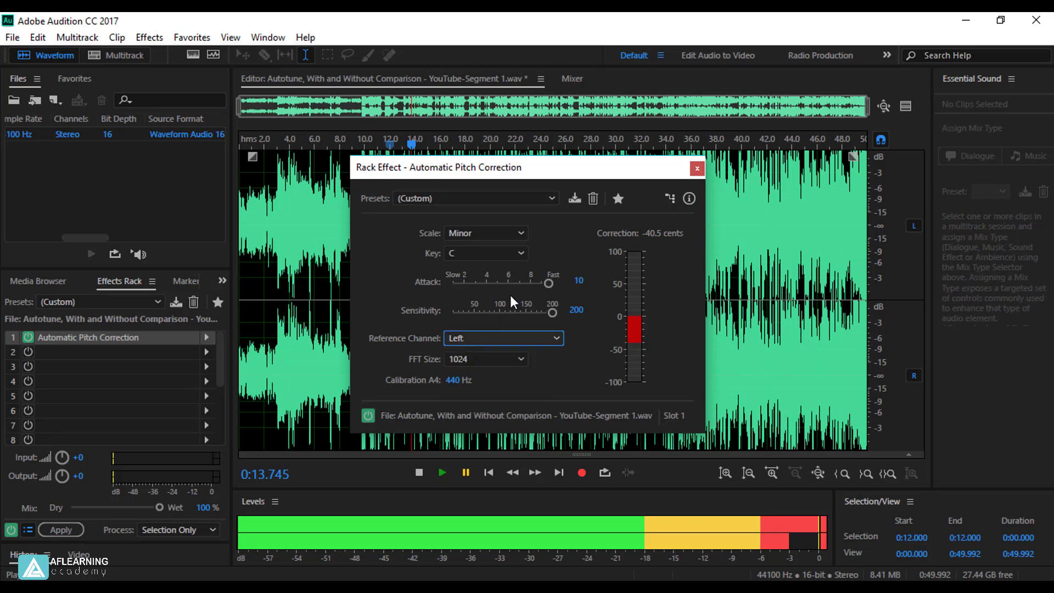
- Apply the (Default) preset to the pitch correction and preview the audio briefly, stopping at about 0:17
click(450, 196)
click(446, 214)
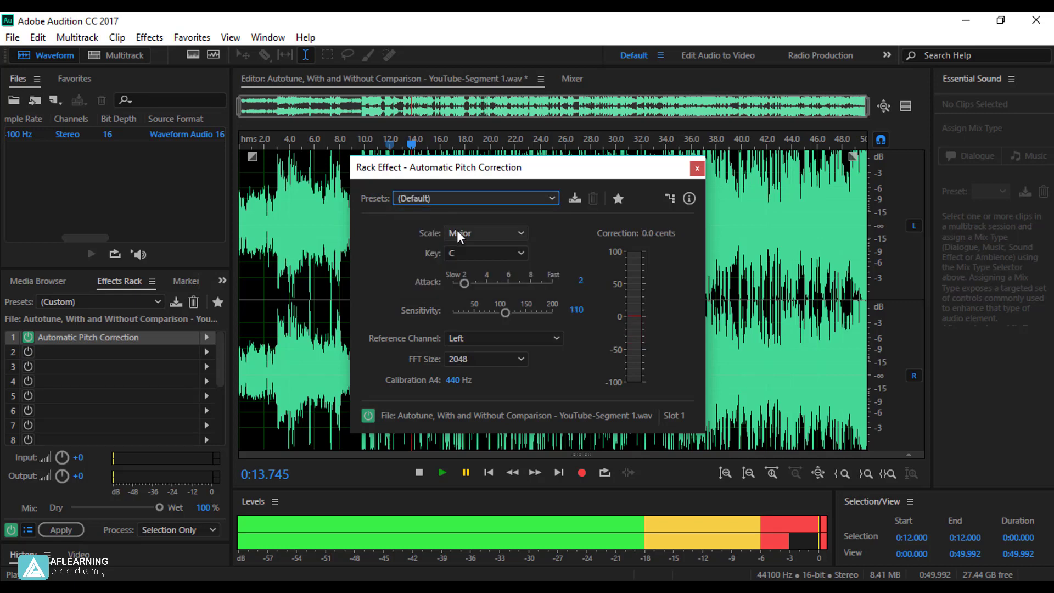
click(456, 229)
click(456, 229)
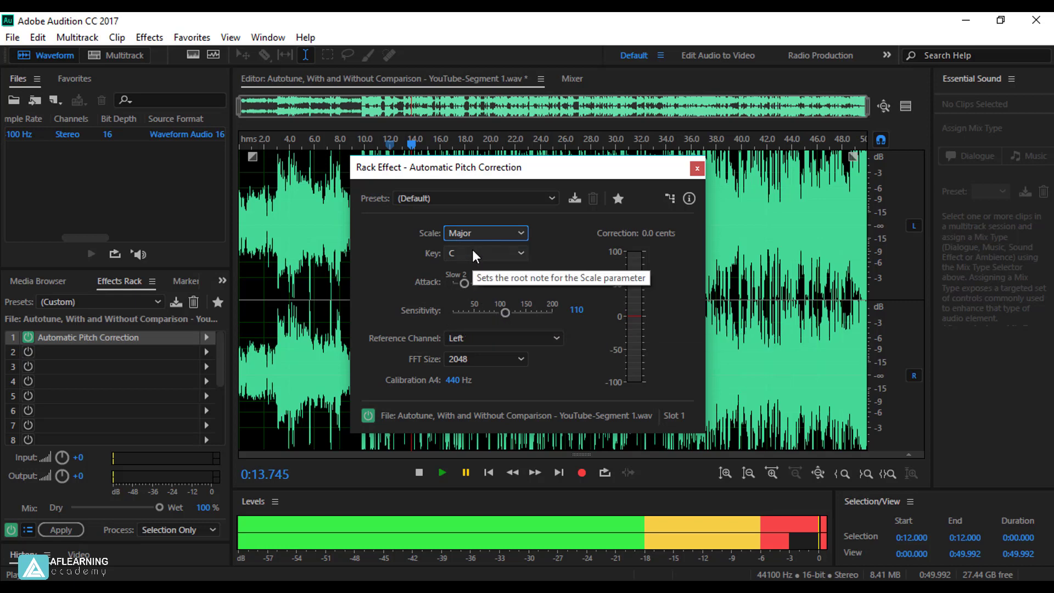
click(374, 142)
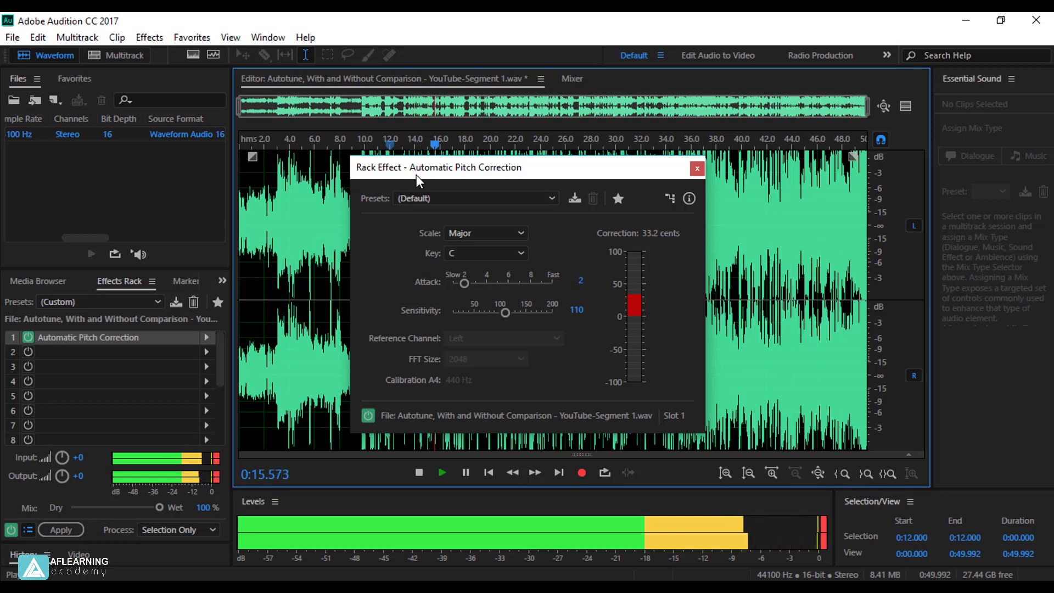
key(space)
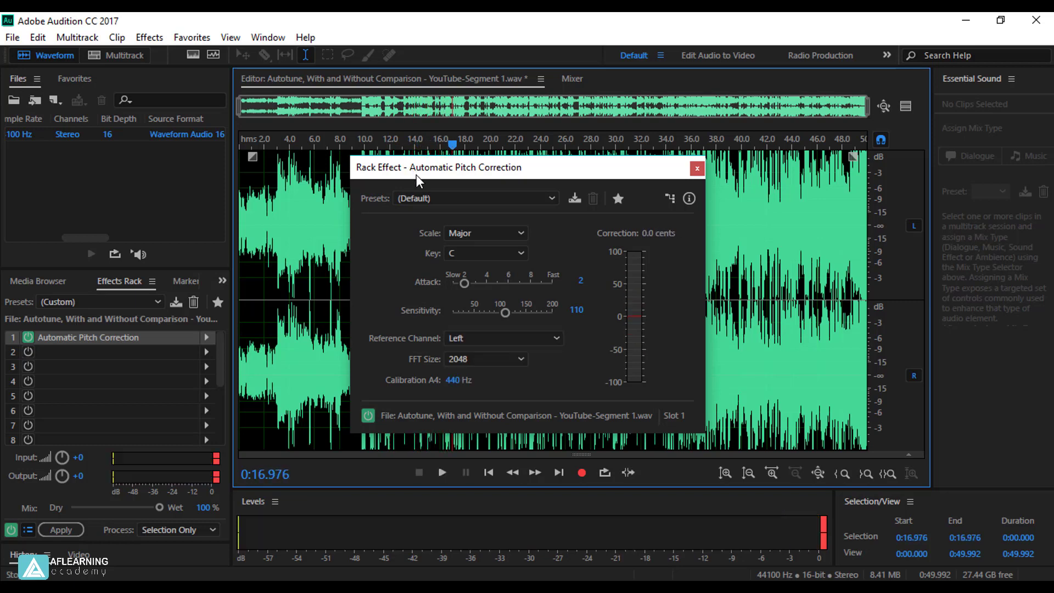
- Keep the pitch correction's scale at Major and set its key to C#/Db
click(460, 230)
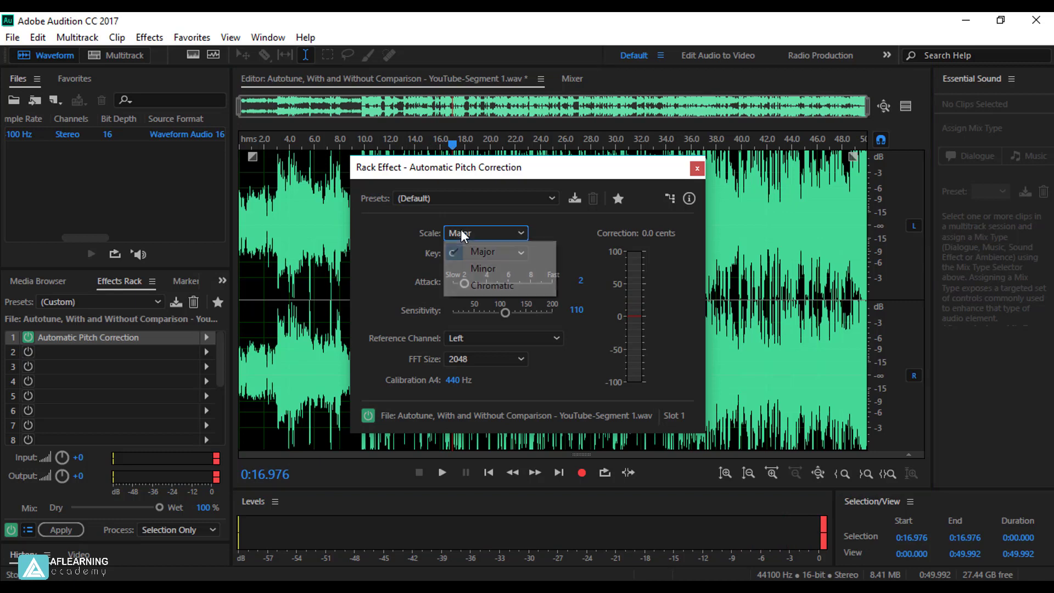
click(465, 243)
click(472, 252)
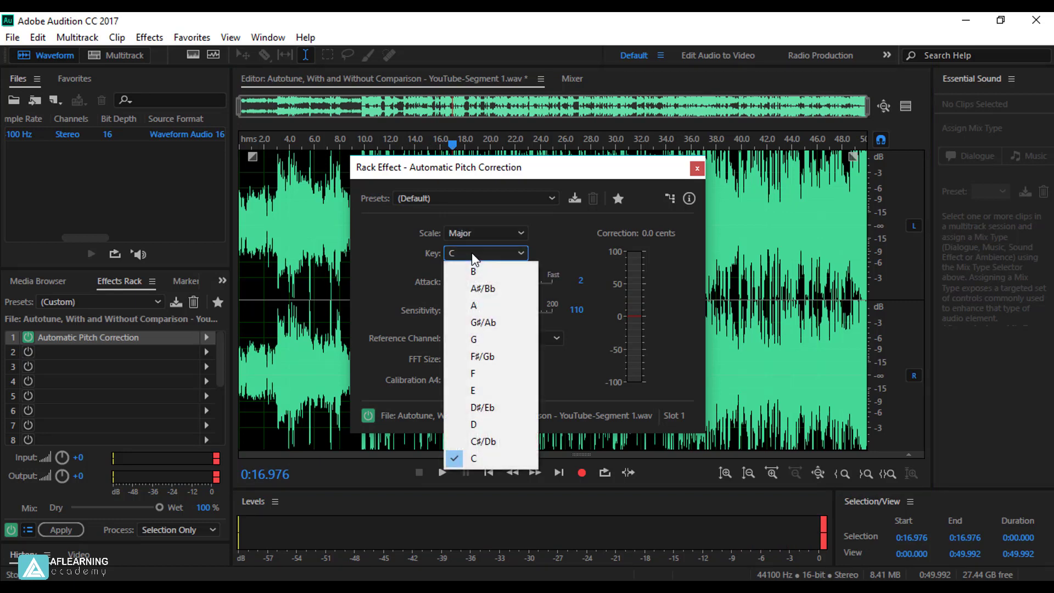
click(490, 442)
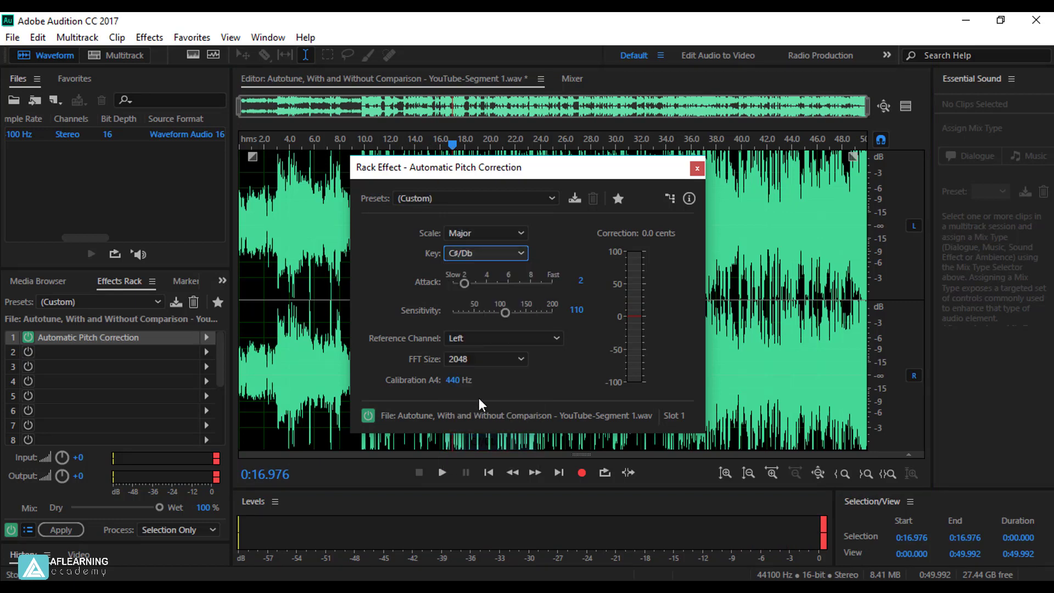
- Try the pitch correction in the keys C#/Db and G, previewing a short passage of the audio in each
key(space)
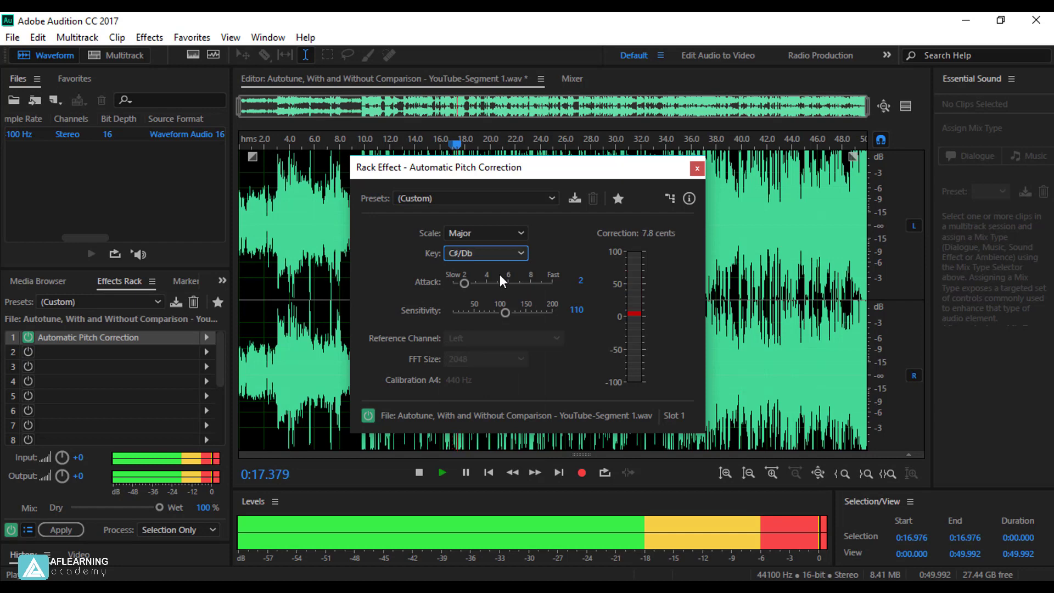
key(space)
click(481, 253)
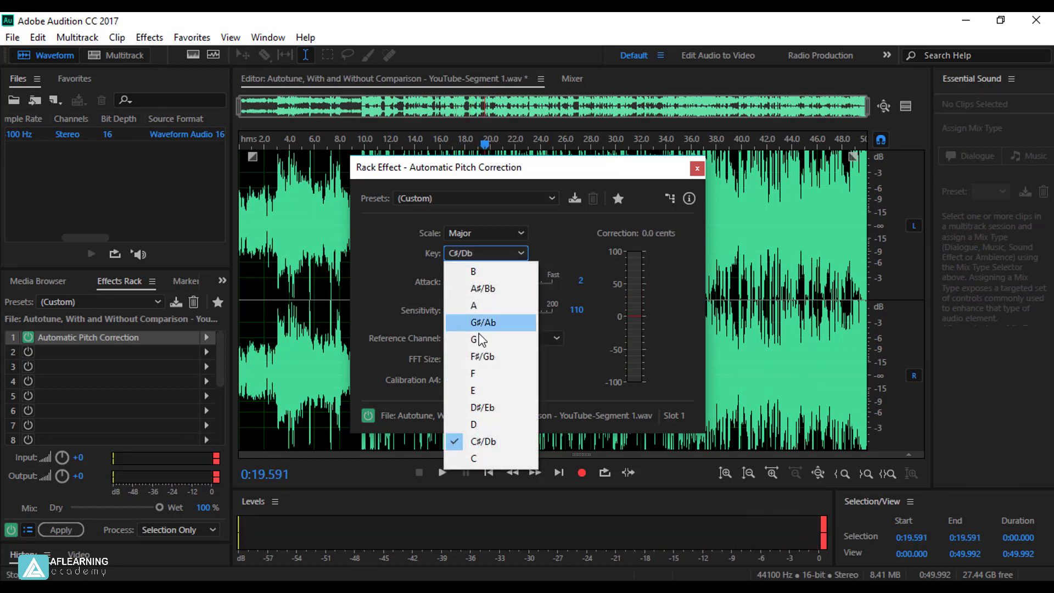
click(476, 339)
key(space)
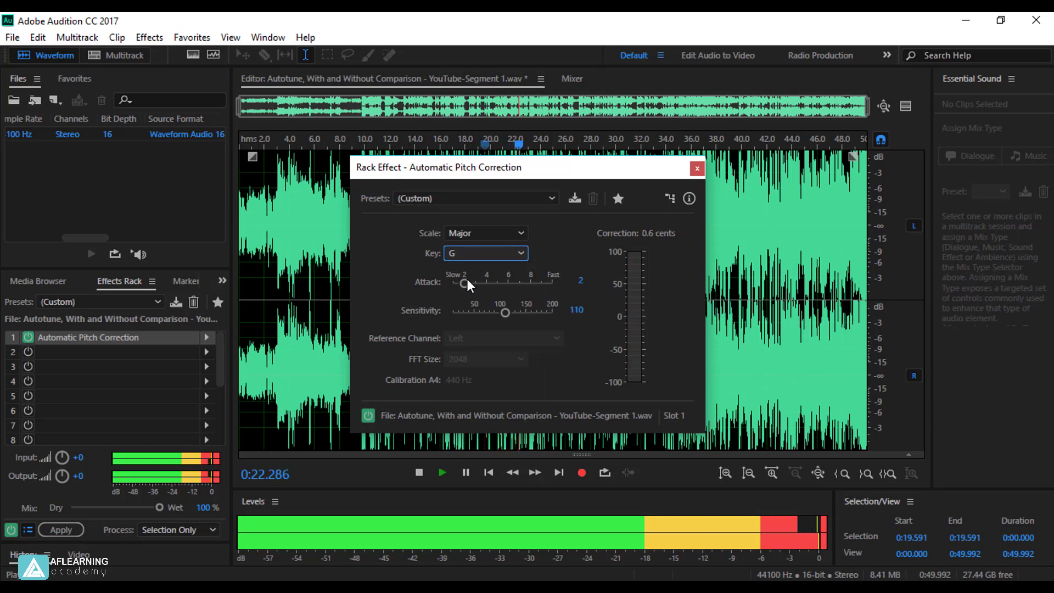
key(space)
- Try the pitch correction keys A#/Bb and B, playing a short passage of the audio with each
click(477, 253)
click(476, 286)
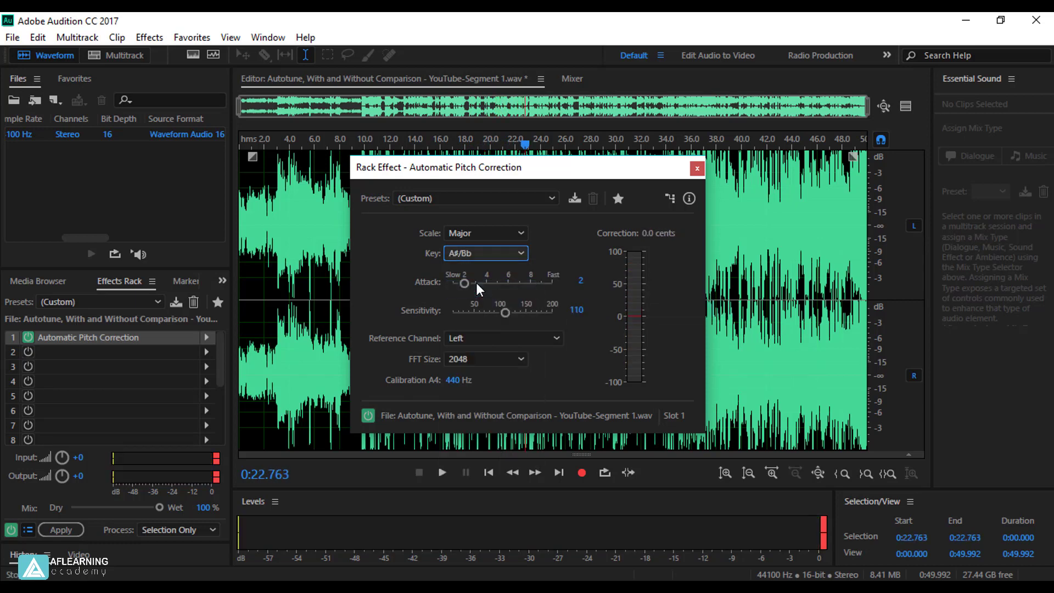
key(space)
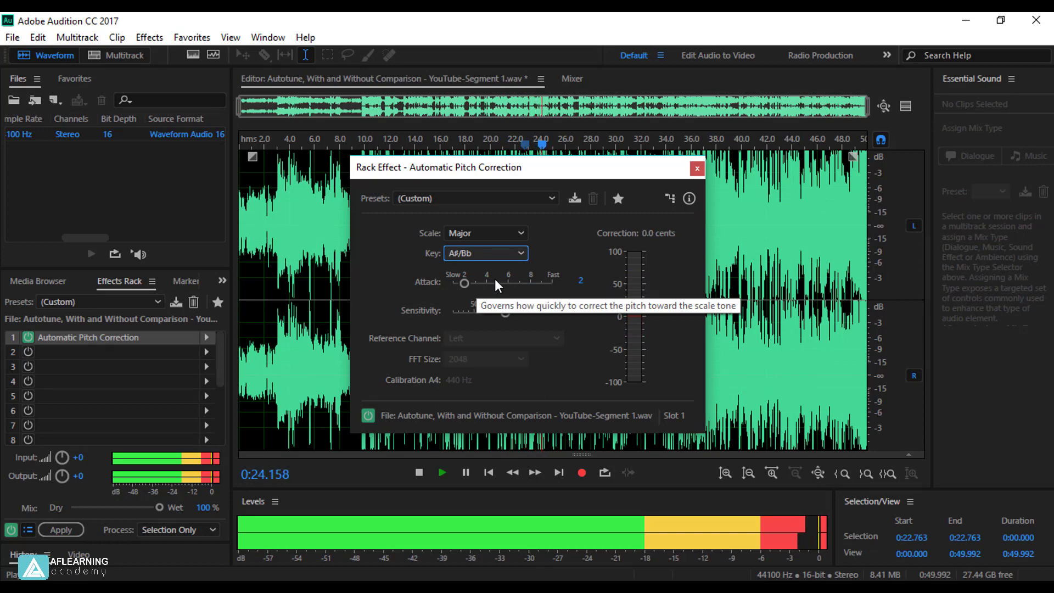
key(space)
click(482, 251)
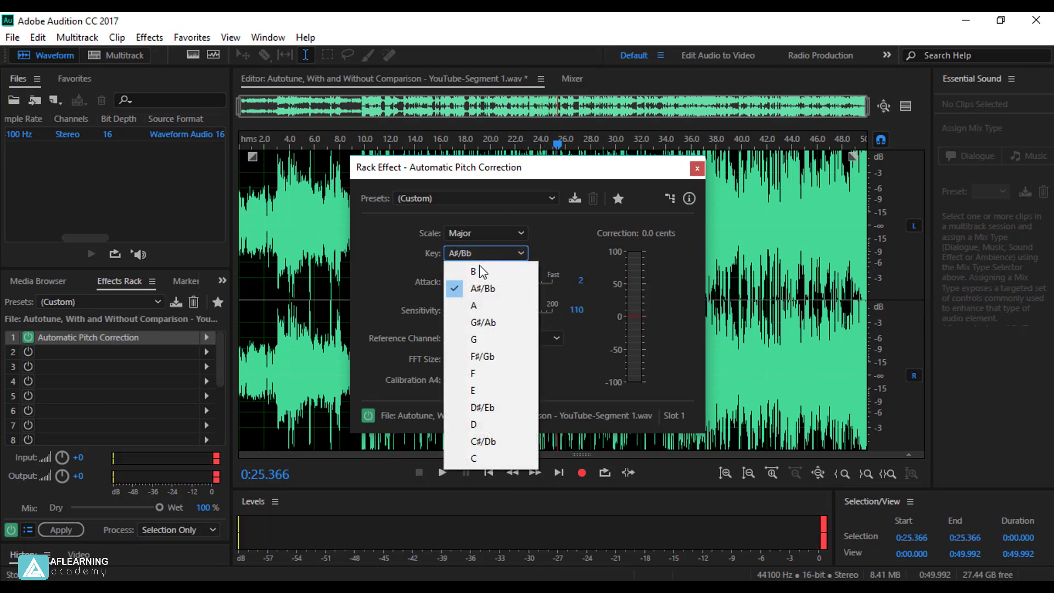
click(481, 271)
key(space)
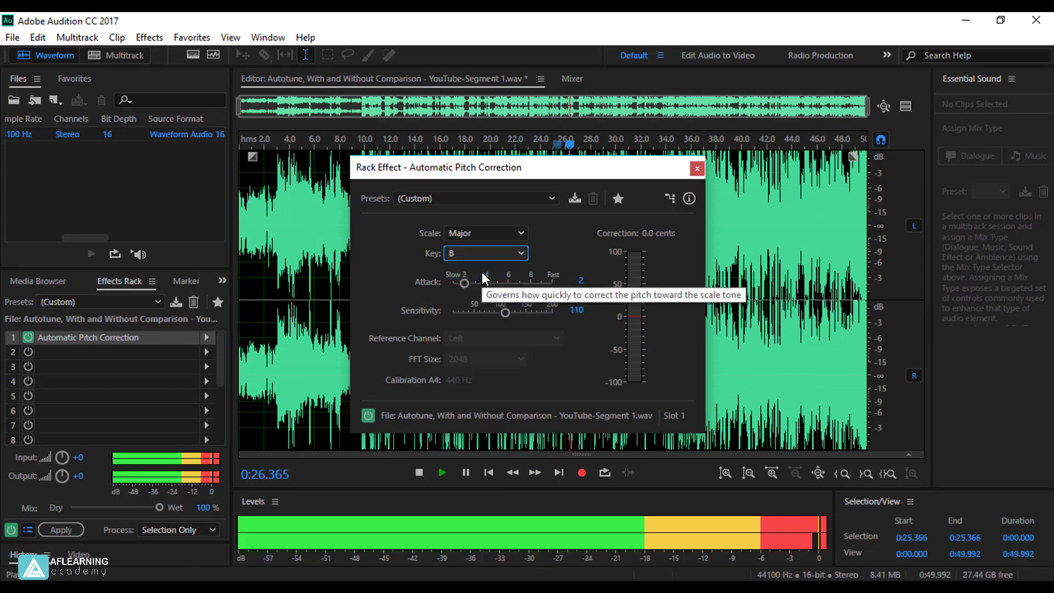
key(space)
- Set the pitch correction's key to C and its attack to 10, and preview the audio
click(462, 258)
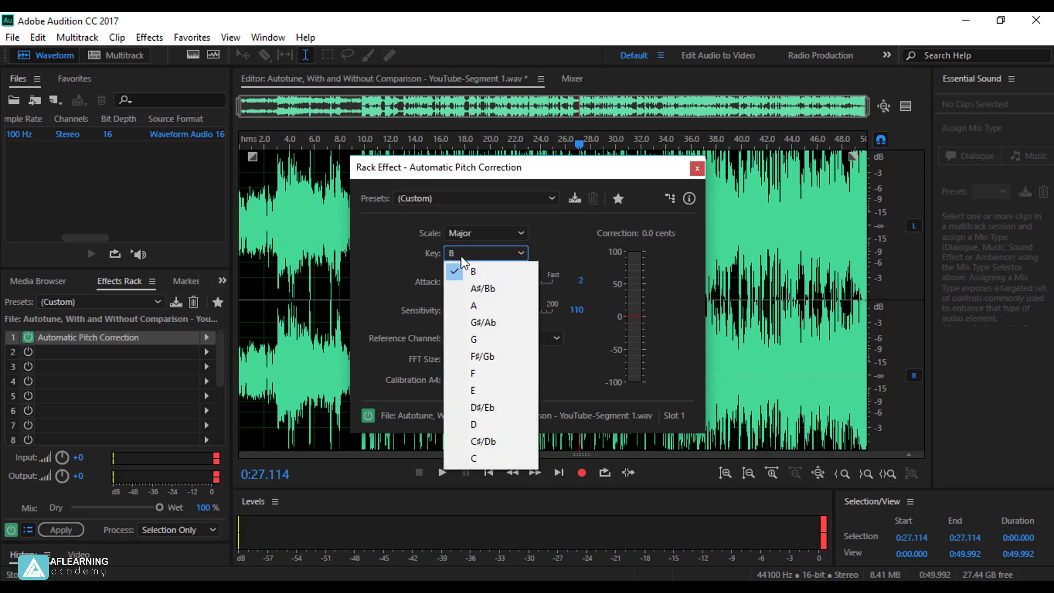
click(473, 458)
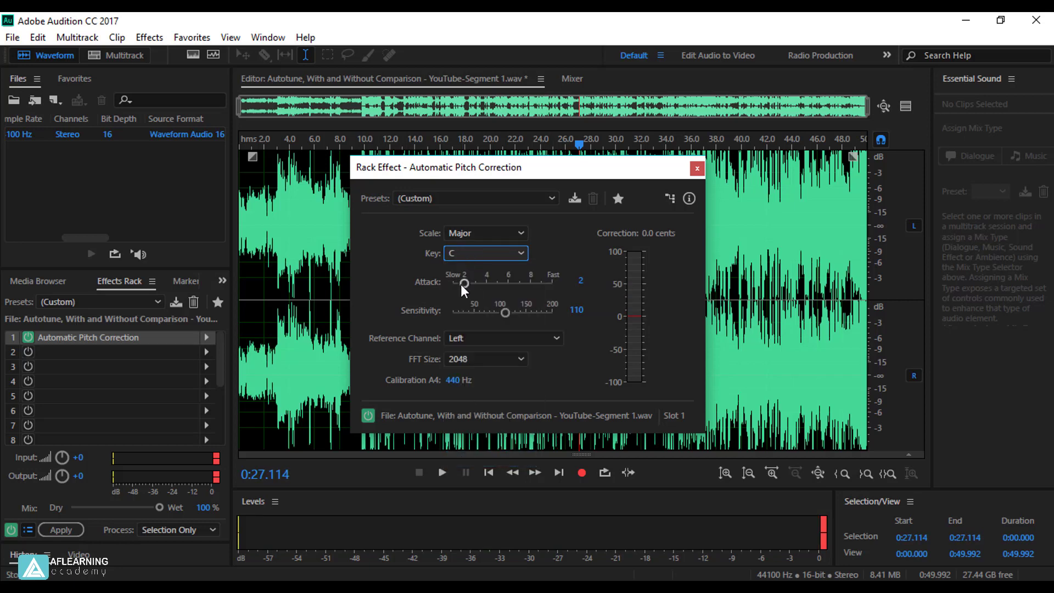
drag(460, 284, 596, 298)
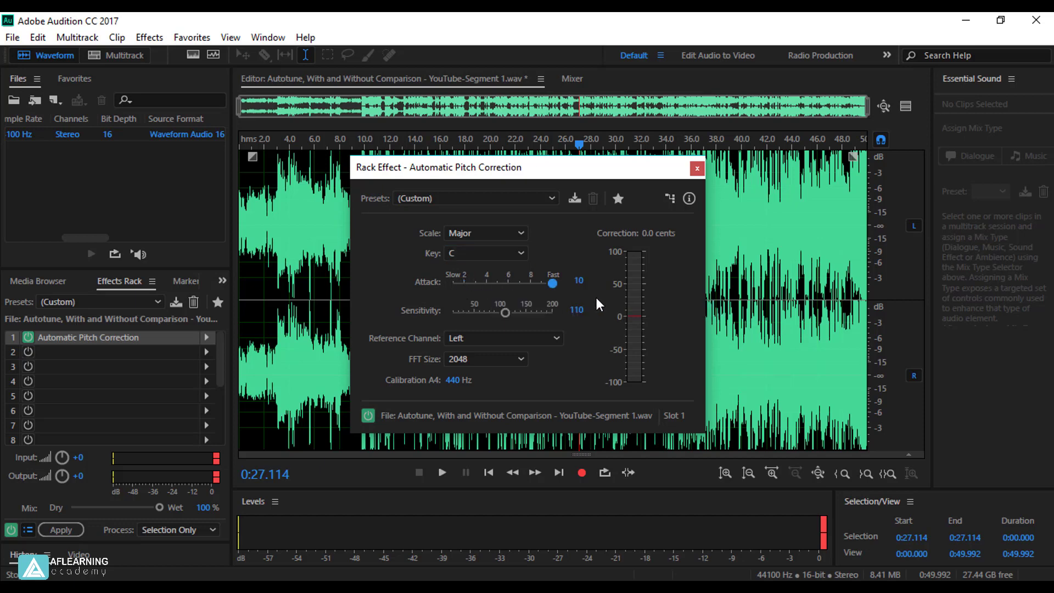
key(space)
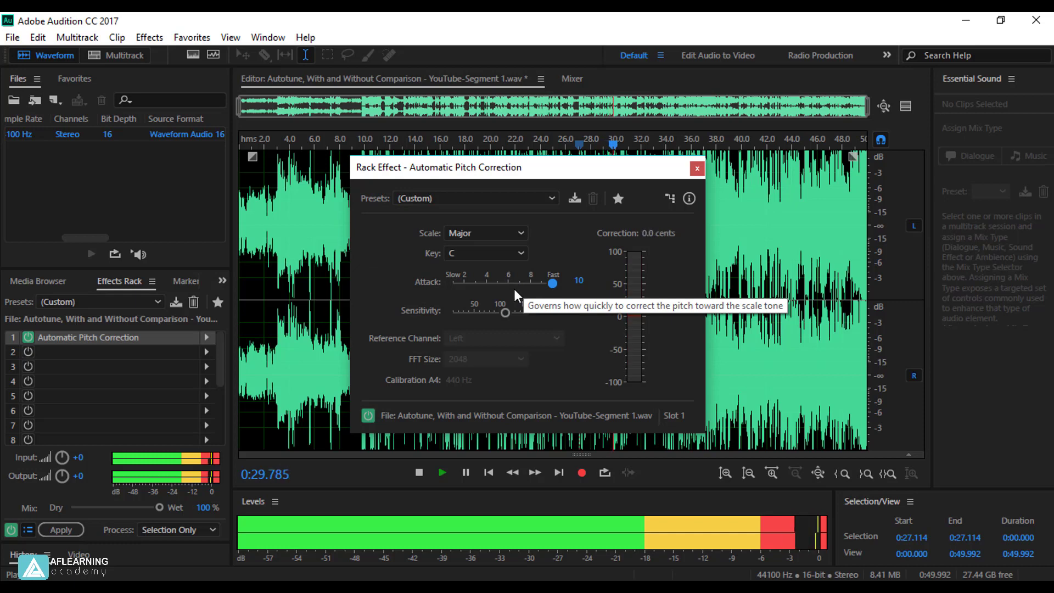
key(space)
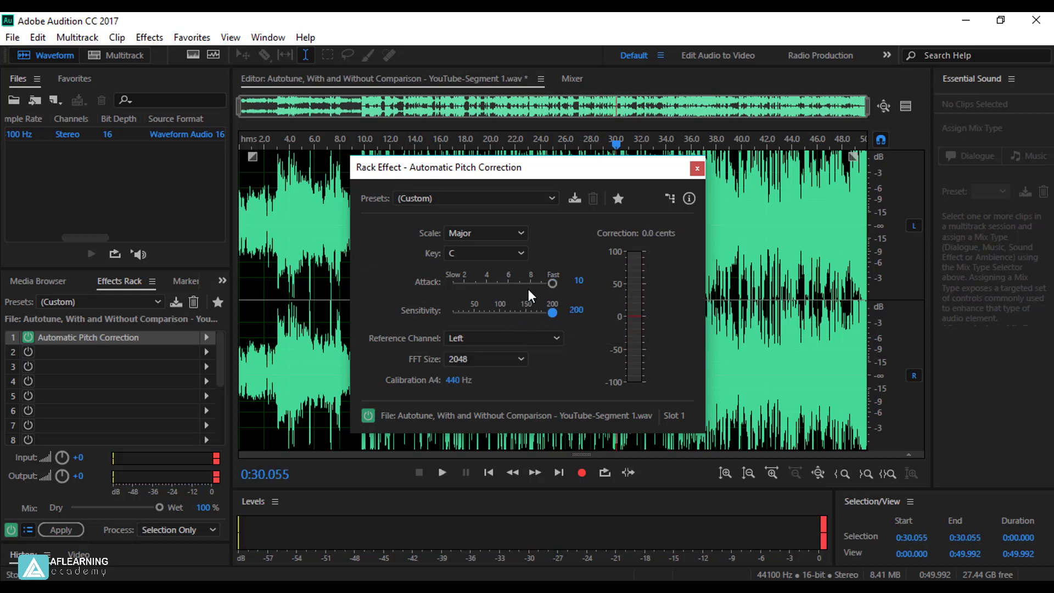
- Preview the pitch correction at sensitivity 200, and again with attack 3 and sensitivity 113, keeping the latter settings
key(space)
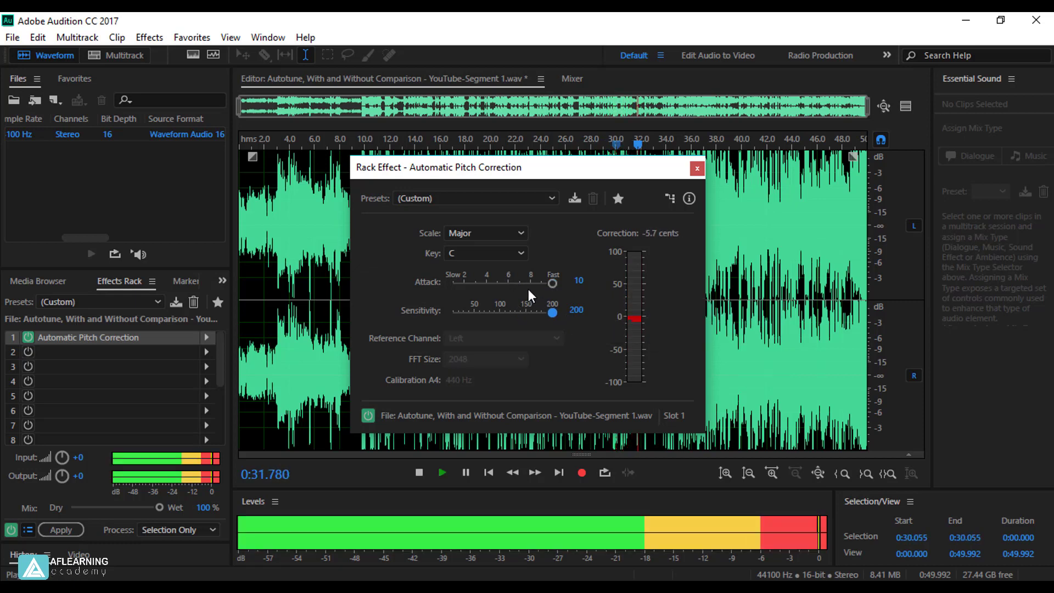
key(space)
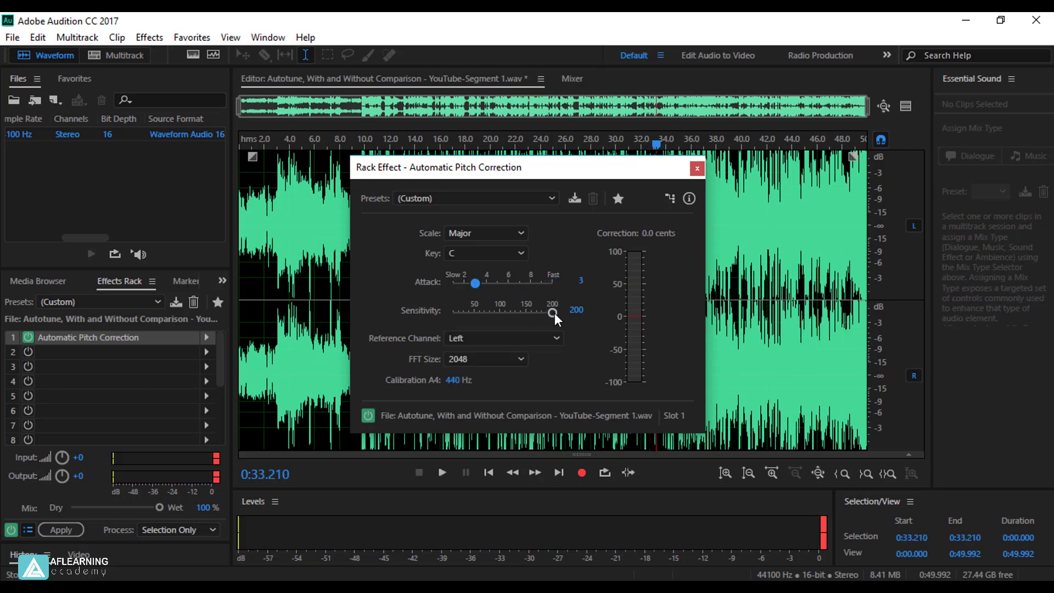
key(space)
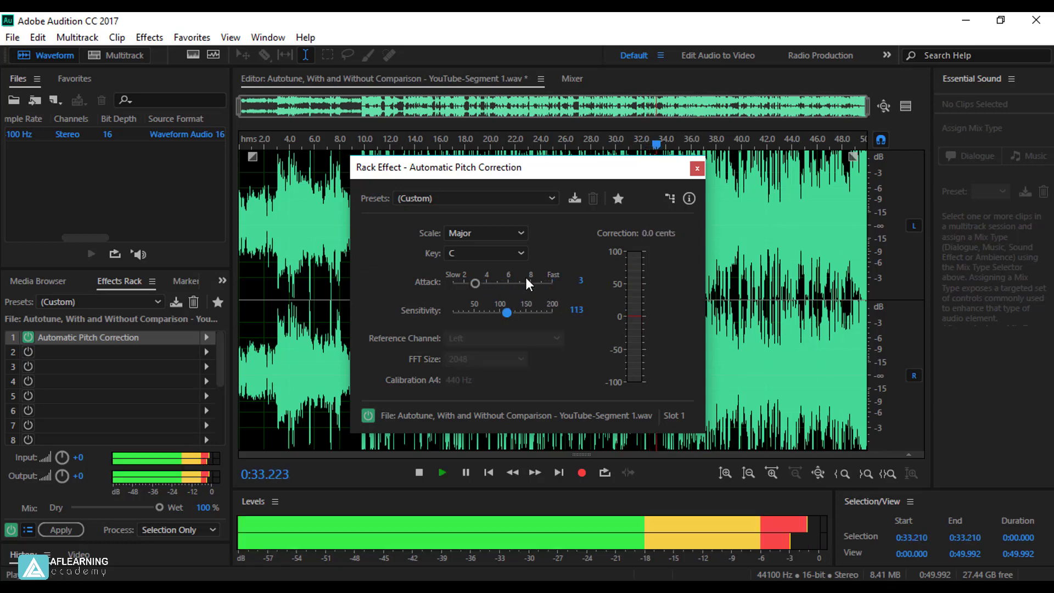
key(space)
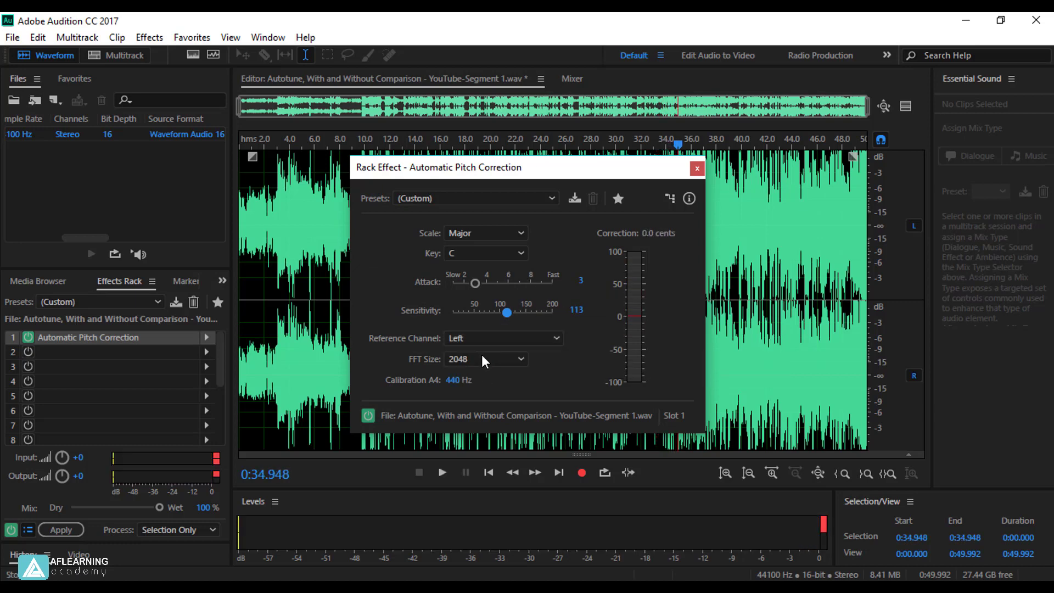
- Set the pitch correction's FFT size to 1024, preview it, and close its settings with the playhead at about 0:17.7
click(482, 359)
click(478, 372)
key(space)
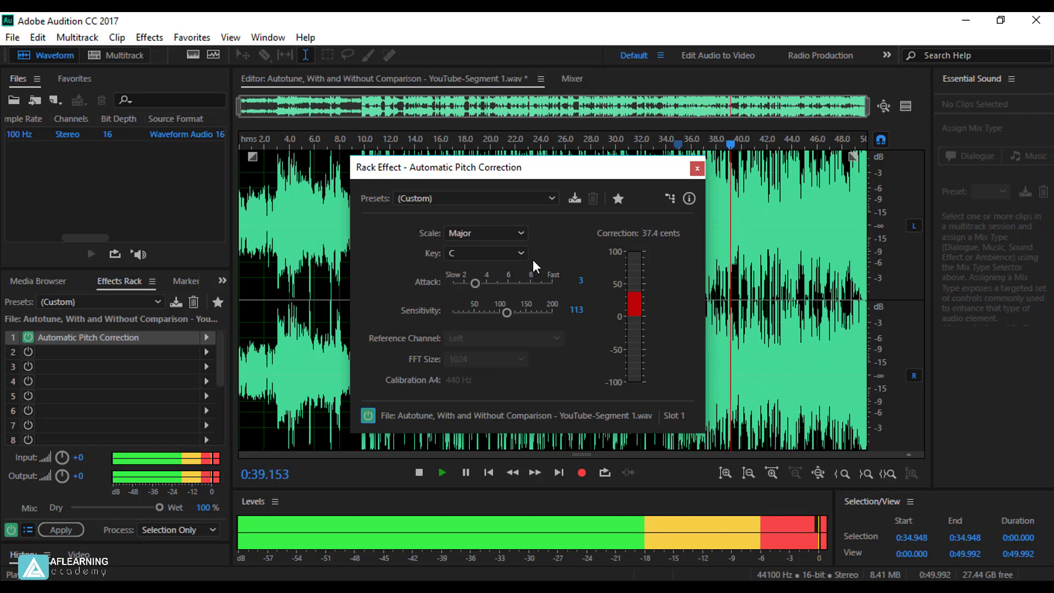
key(space)
click(462, 143)
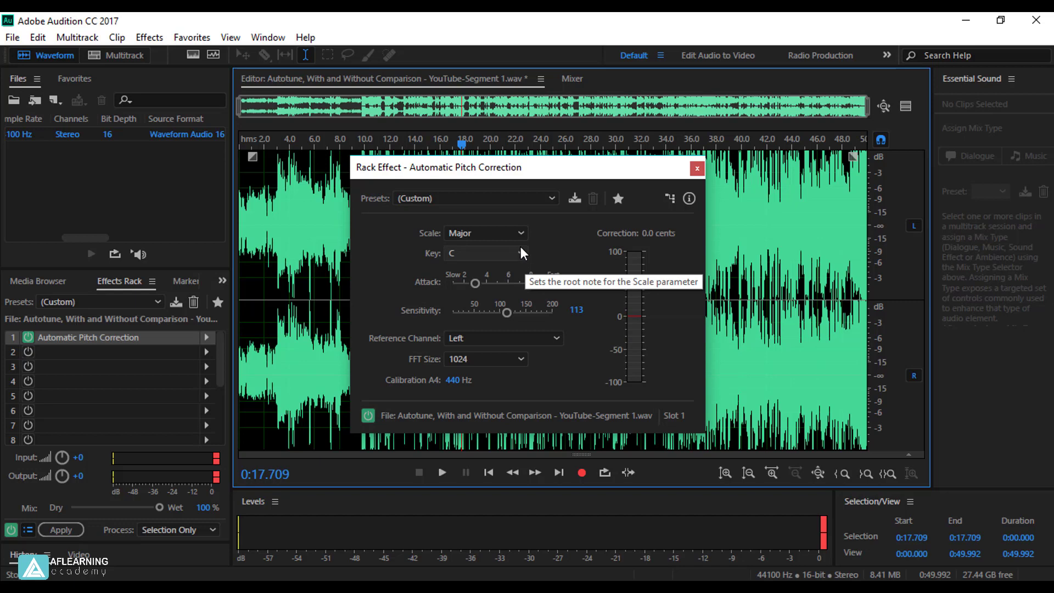
click(697, 170)
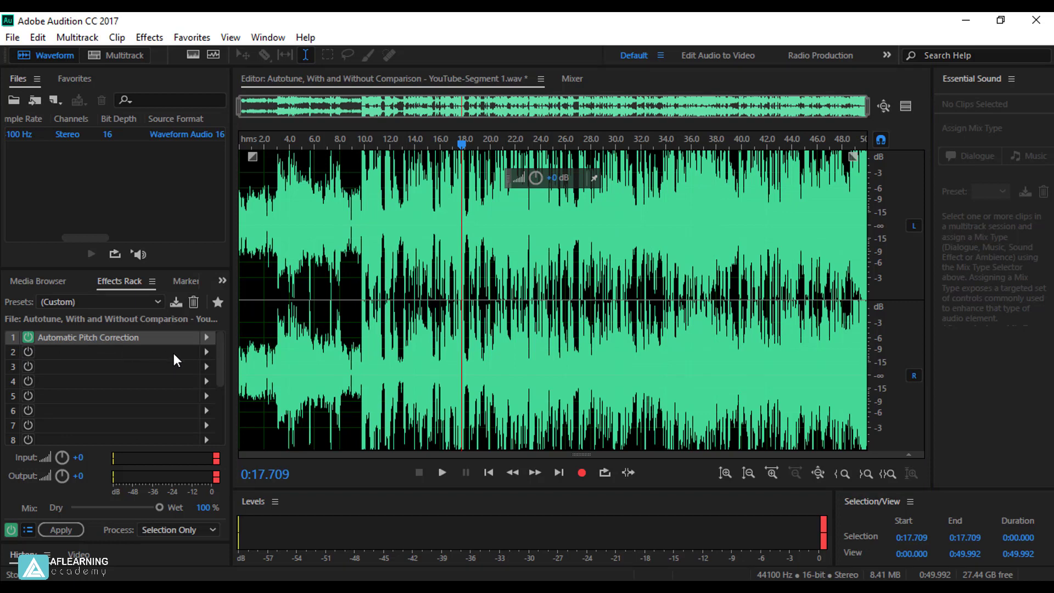
- Add a Full Reverb in slot 2 of the effects rack using the Theatre (Crisp) preset, and close its settings
click(206, 351)
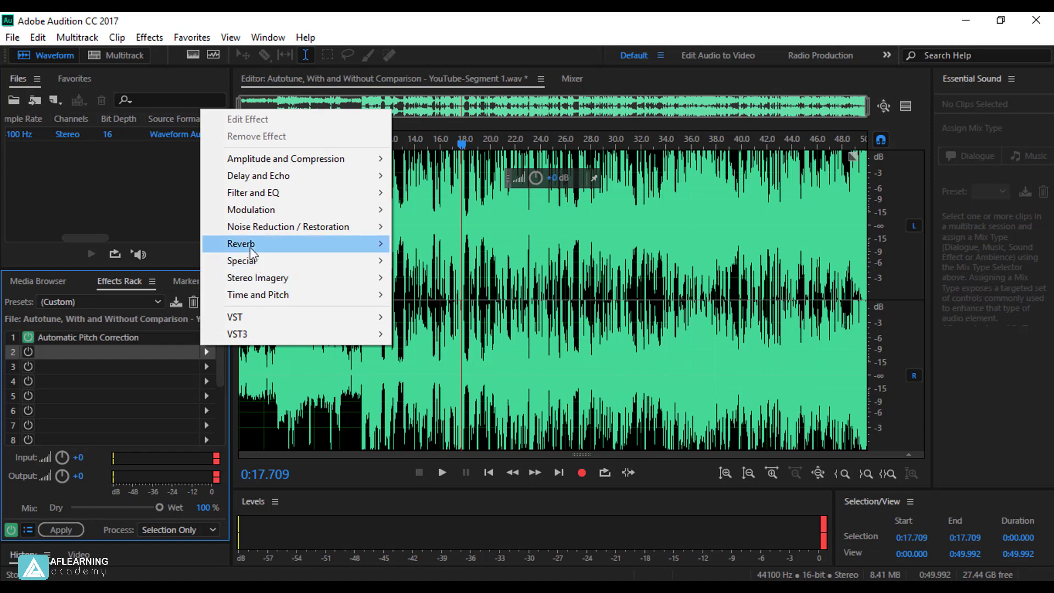
mouse_move(245, 242)
click(447, 262)
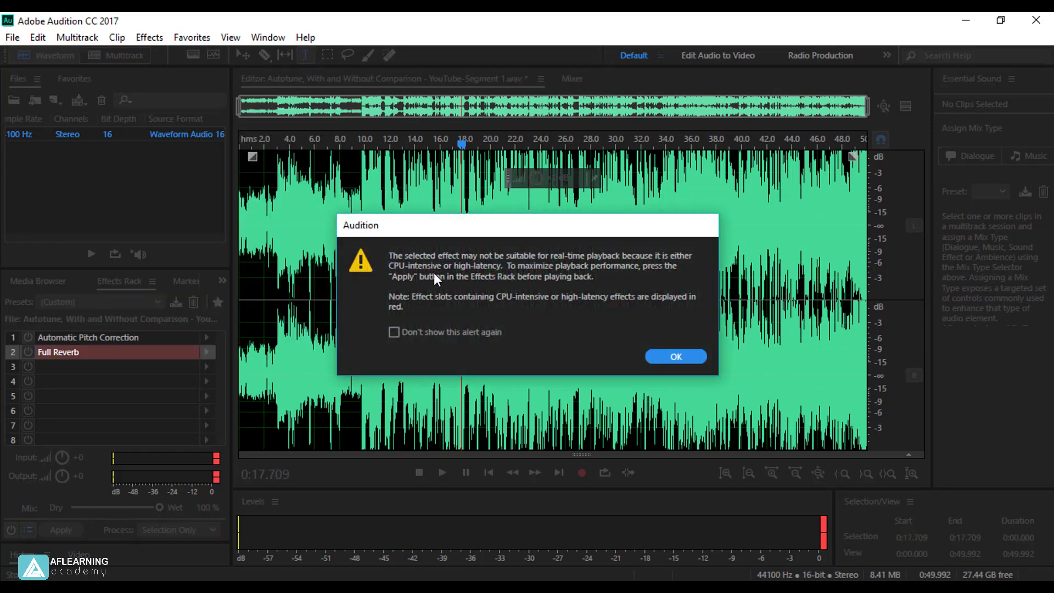
click(678, 359)
click(323, 121)
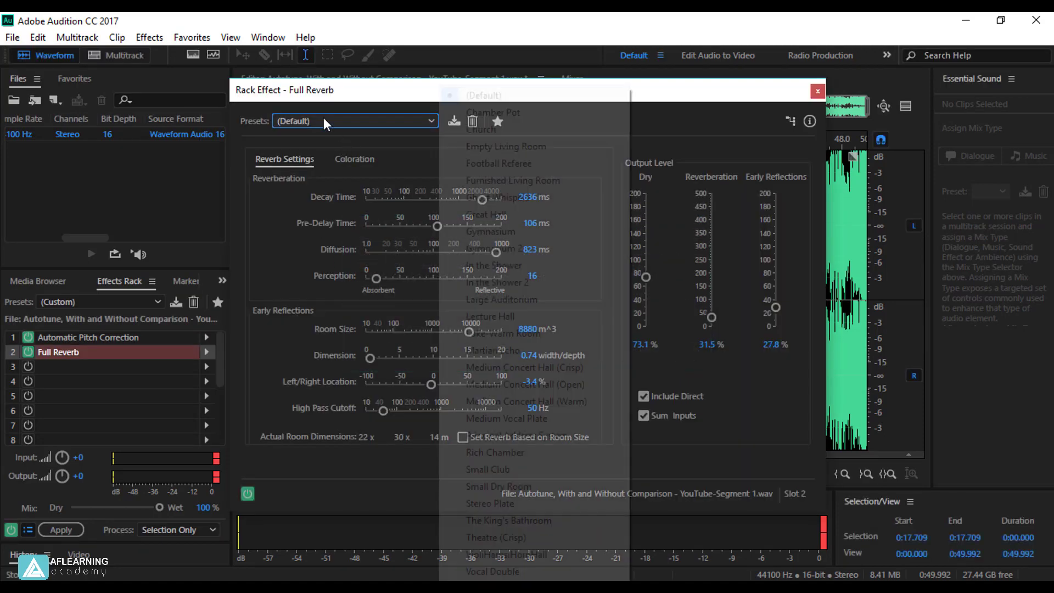
click(471, 538)
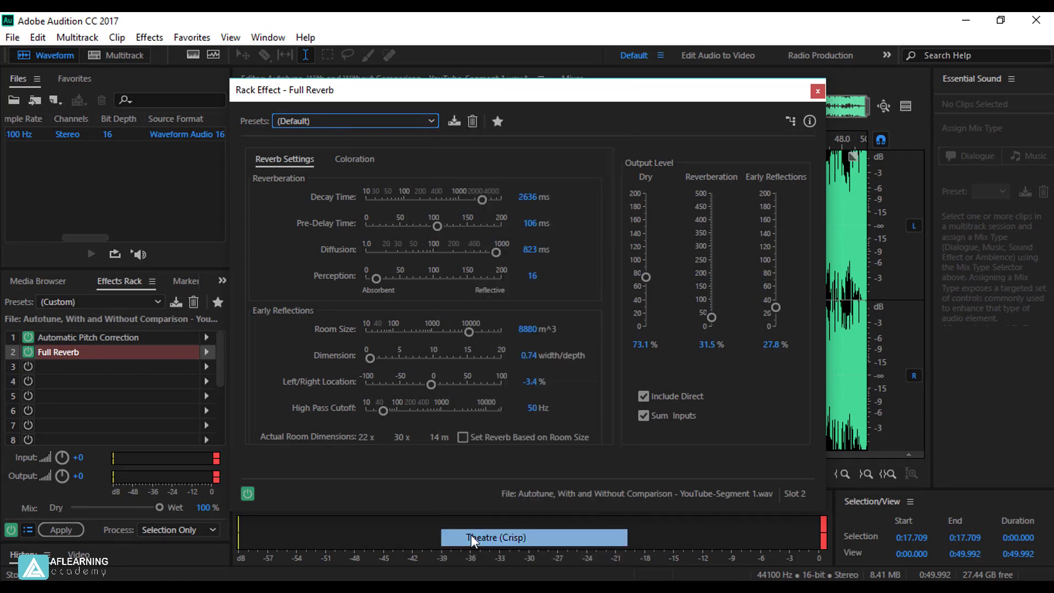
click(818, 91)
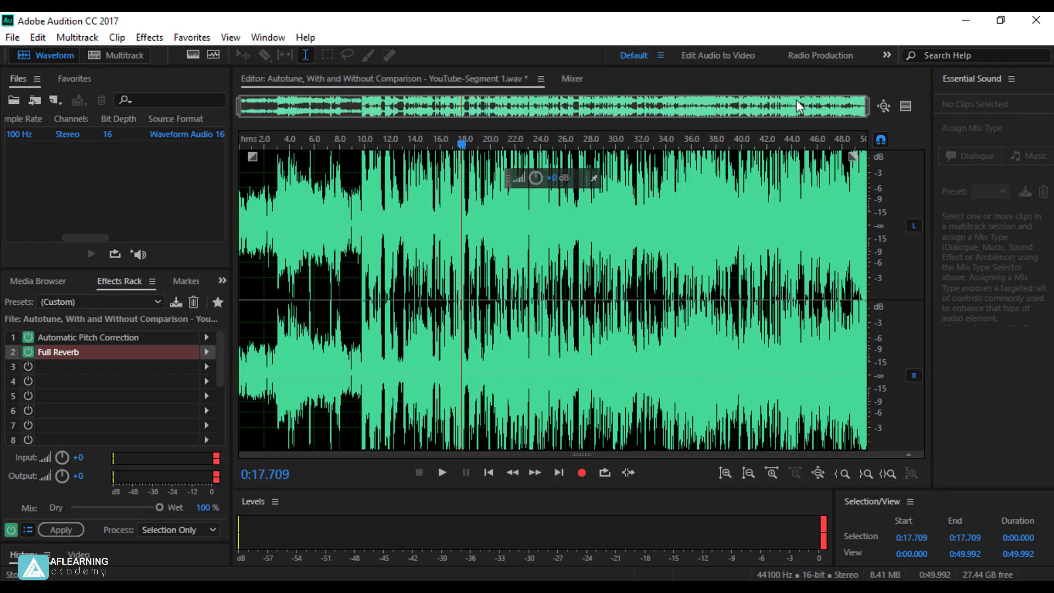
- Preview the recording with pitch correction and reverb from about 0:08.5, stopping at about 0:16.5
click(117, 366)
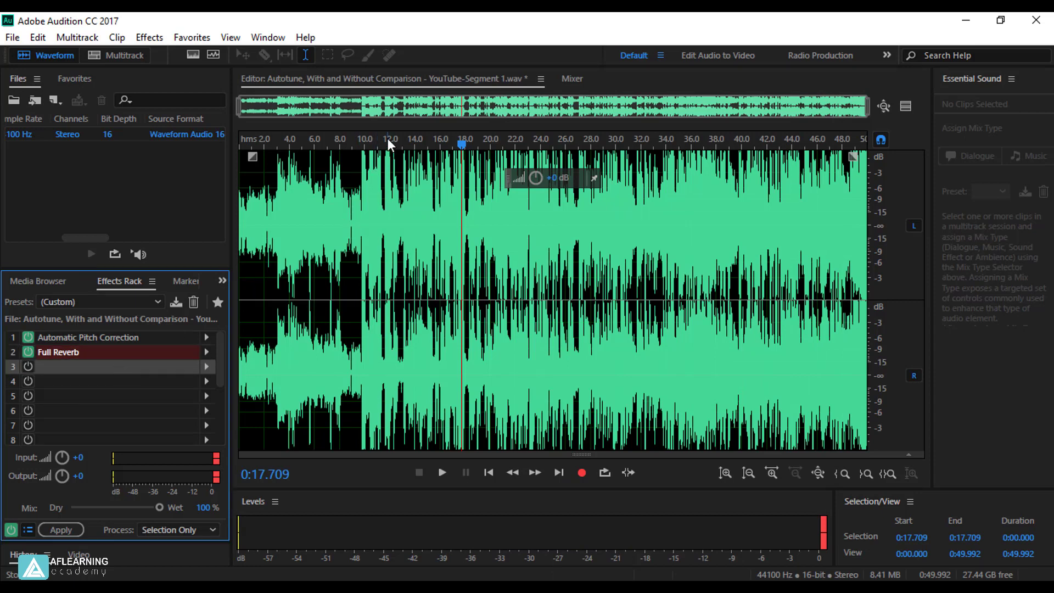
click(346, 140)
key(space)
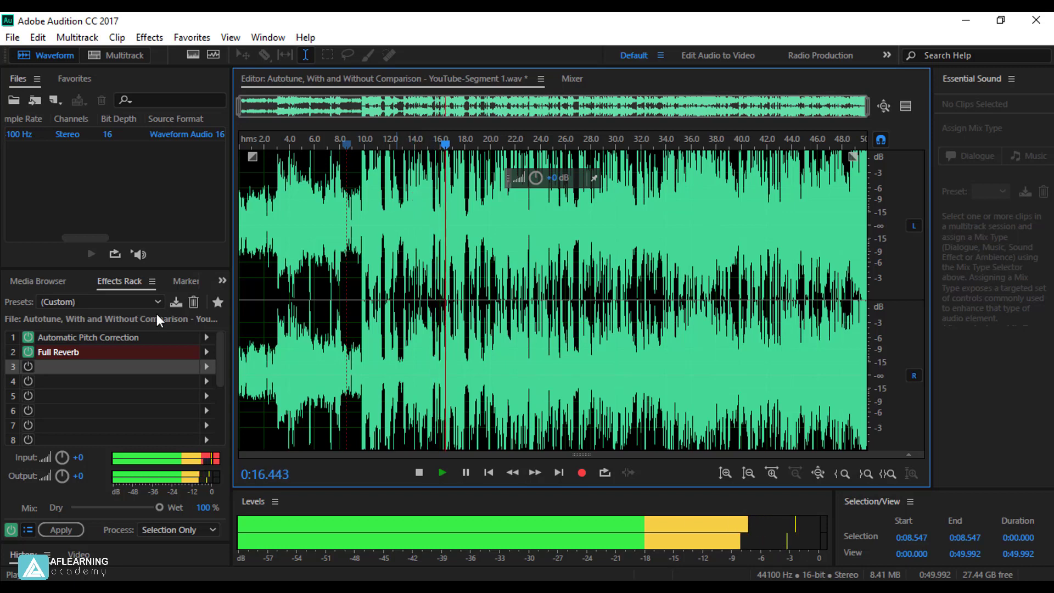
key(space)
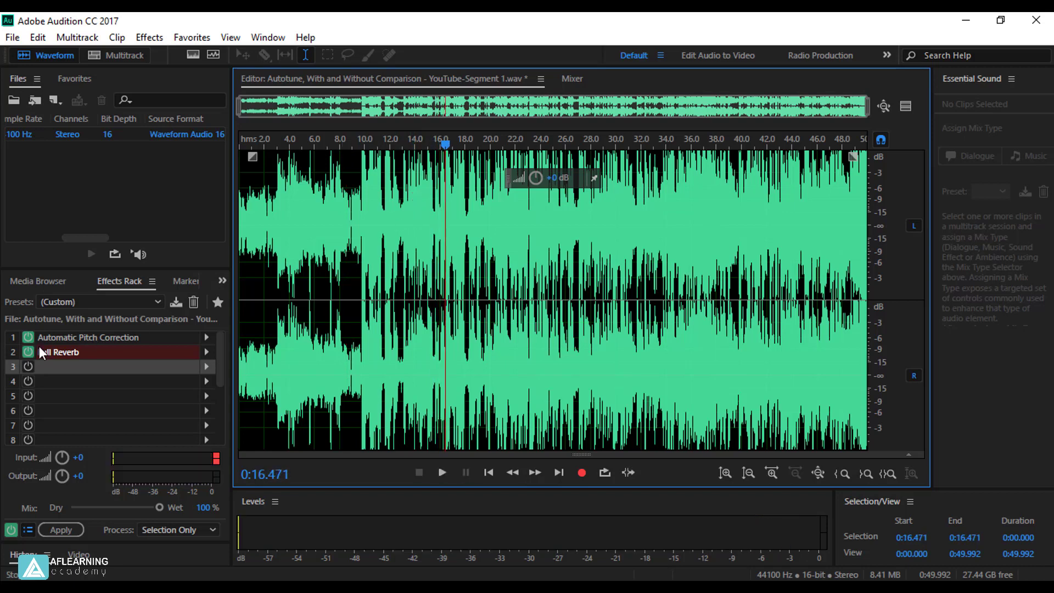
- Compare playback with the whole effects rack bypassed and enabled, leaving the rack enabled
click(11, 530)
key(space)
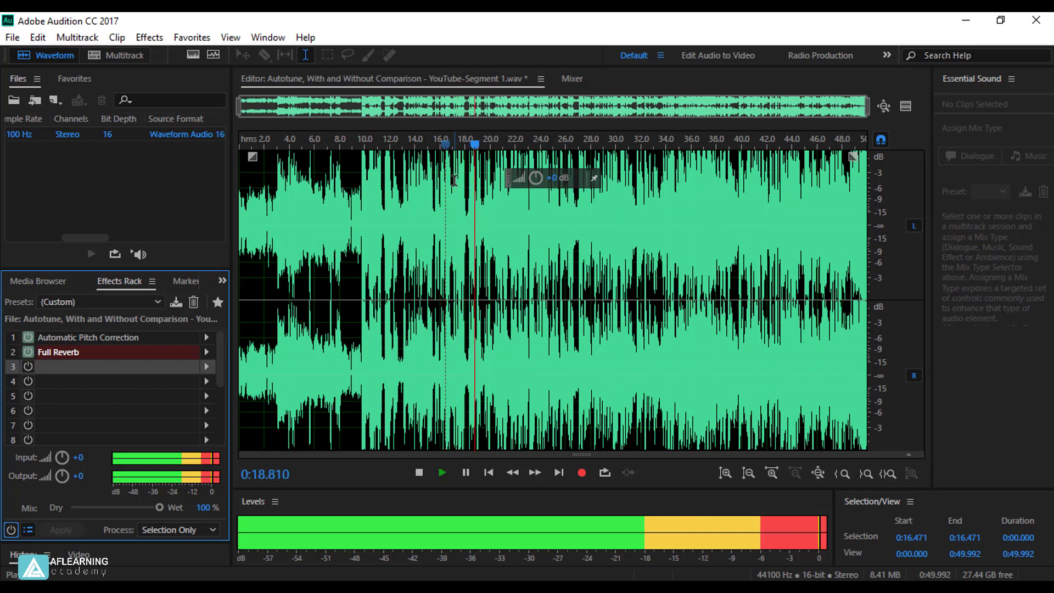
key(space)
click(11, 530)
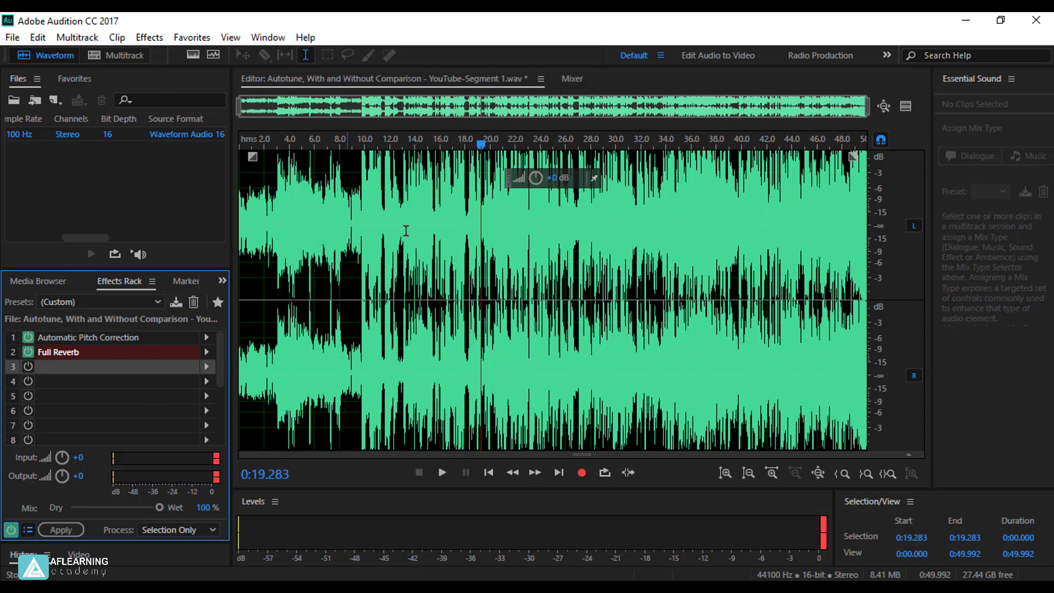
key(space)
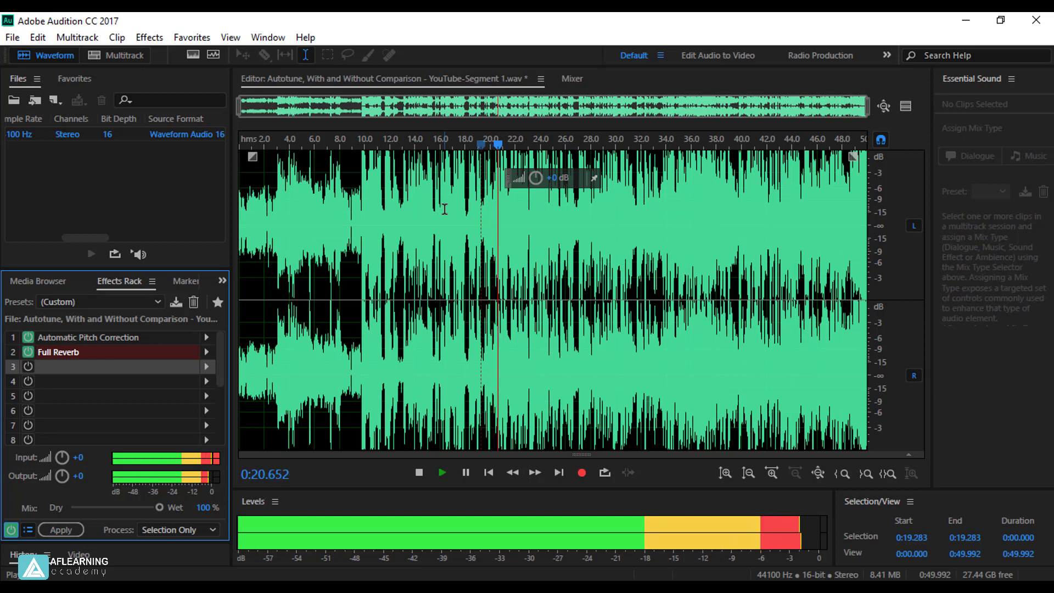
- Toggle Full Reverb and Automatic Pitch Correction off and on during playback to compare them, leaving both enabled, and stop playback
click(28, 351)
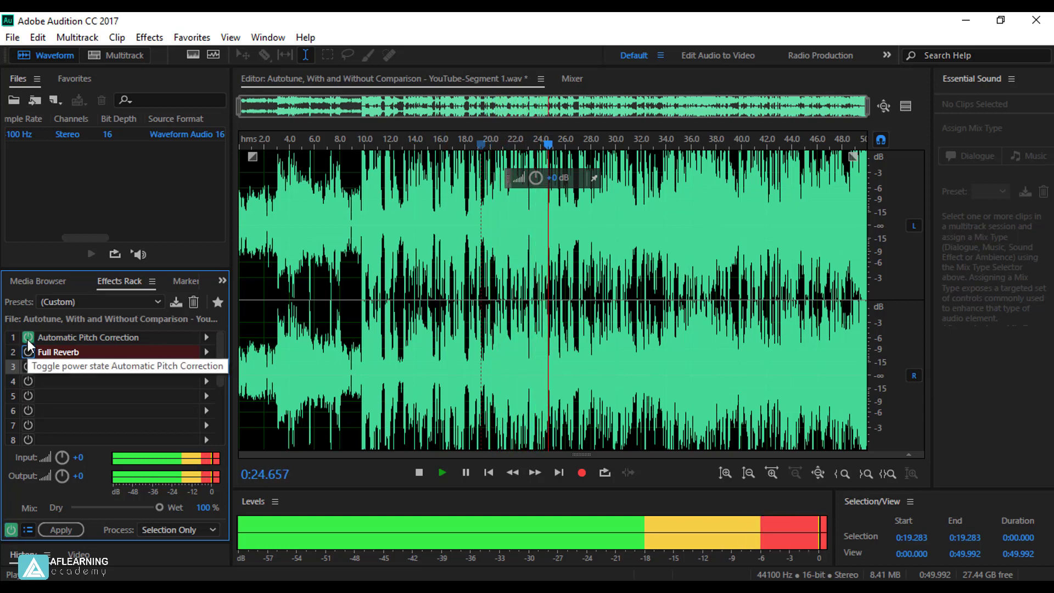
click(28, 338)
click(27, 337)
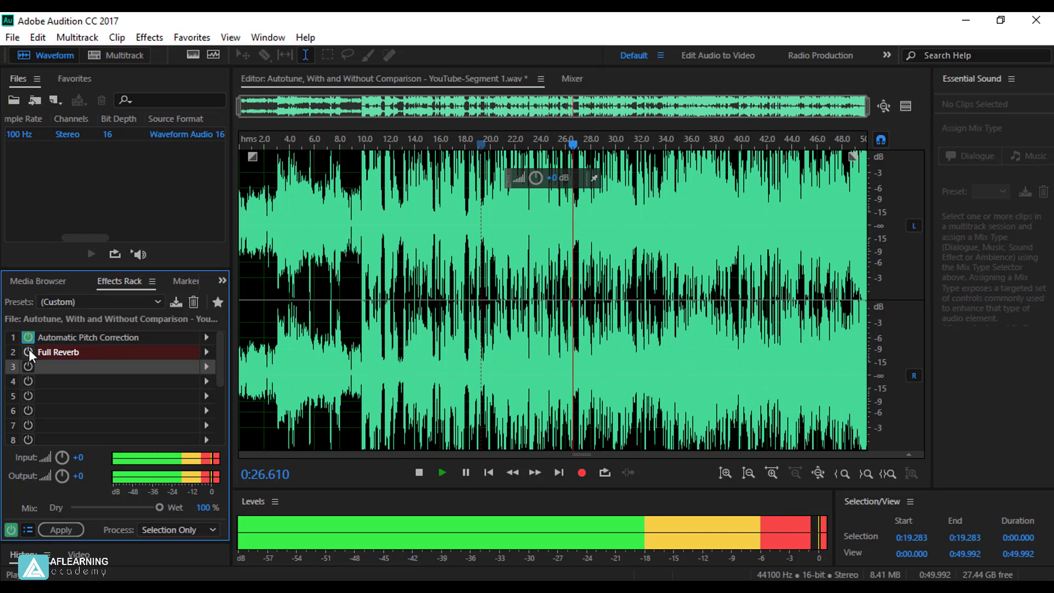
click(28, 350)
key(space)
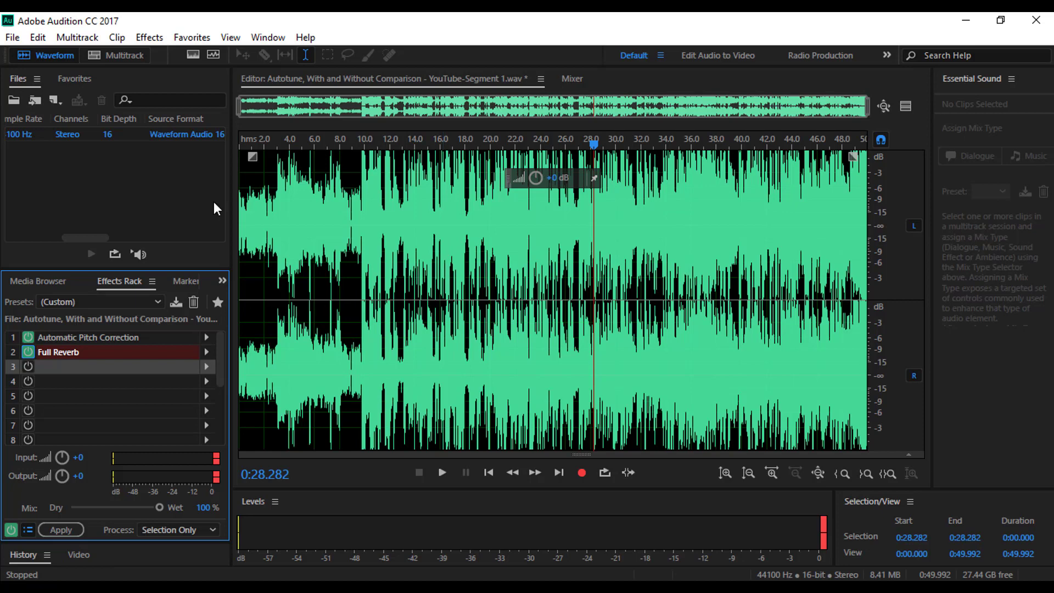
click(149, 37)
mouse_move(165, 379)
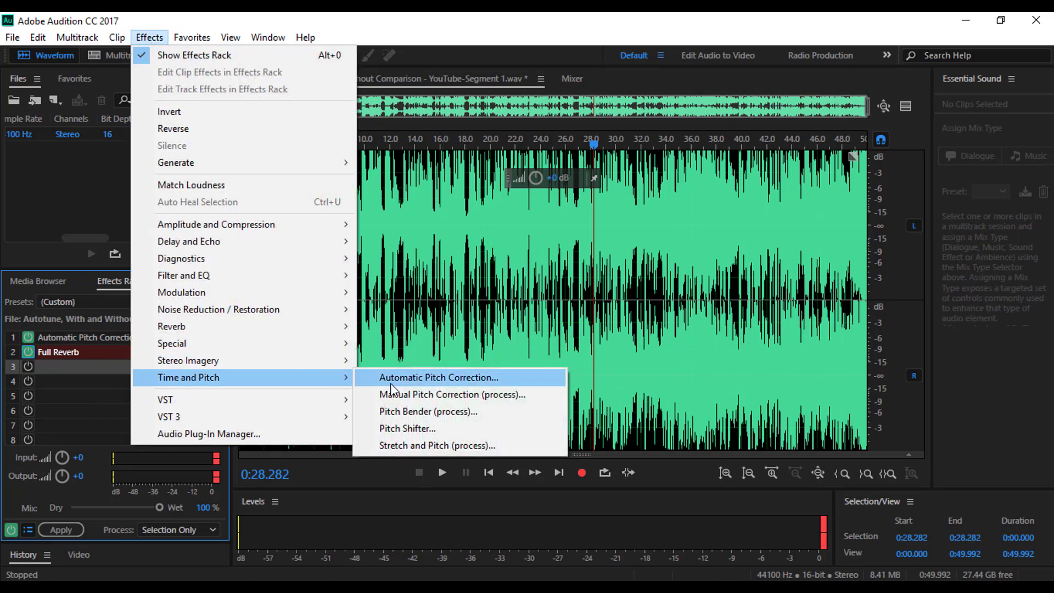
click(65, 381)
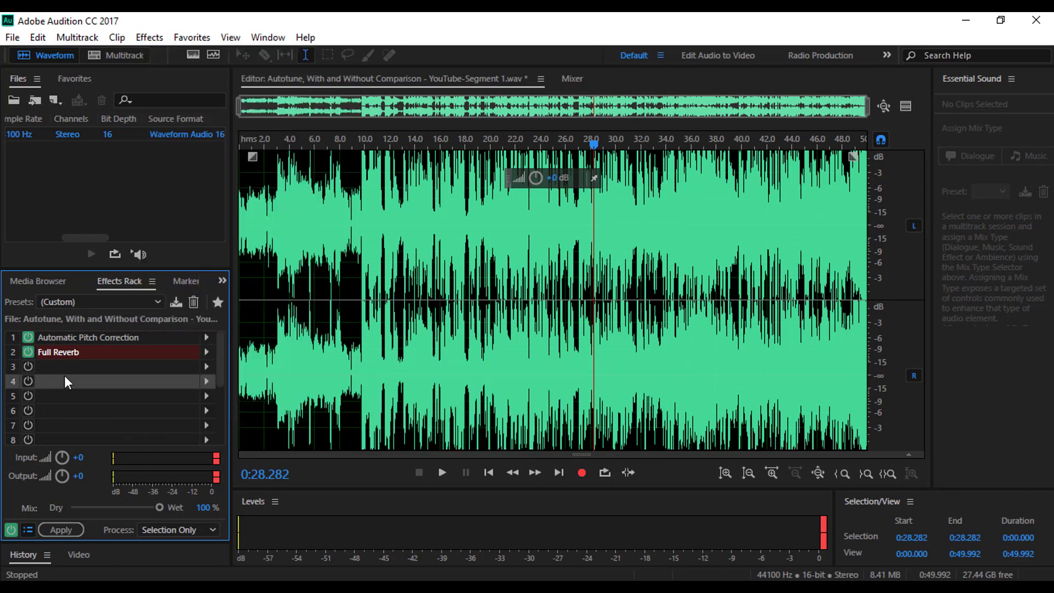
- Apply the effects rack to the recording and play the processed audio from 0:10
click(49, 530)
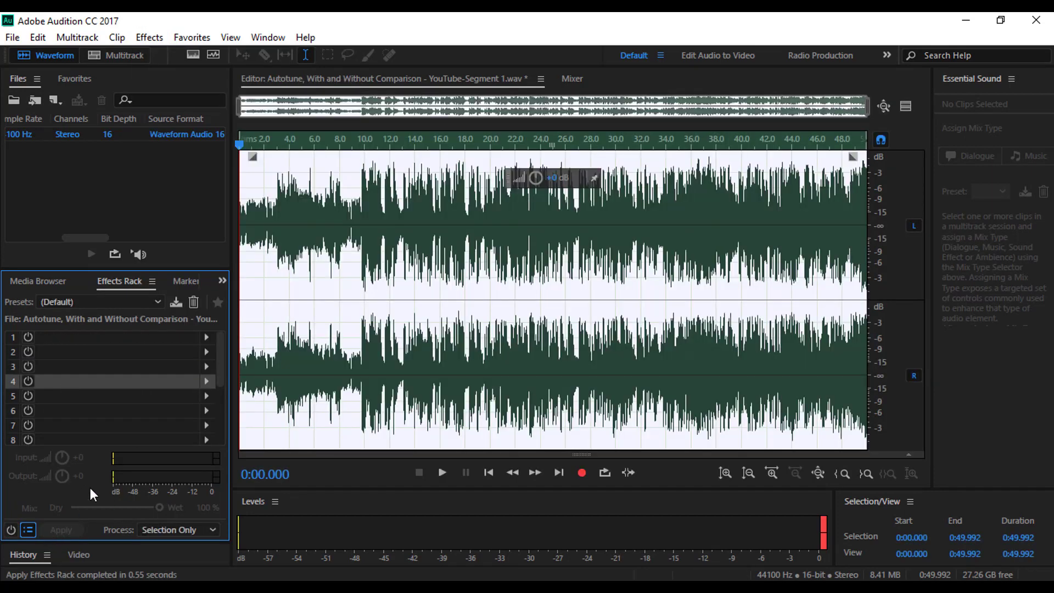
click(364, 261)
click(442, 476)
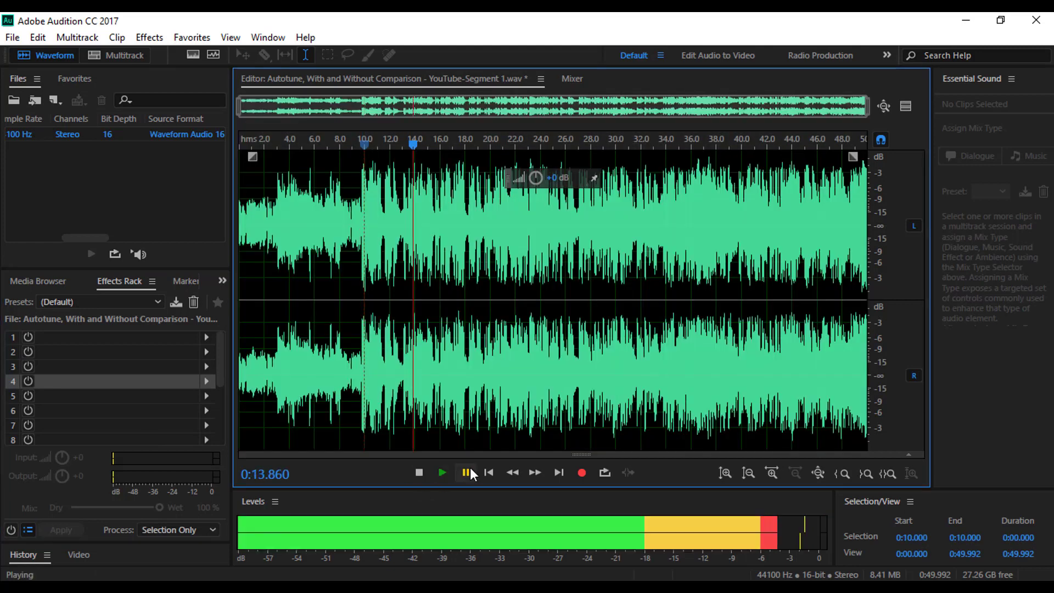